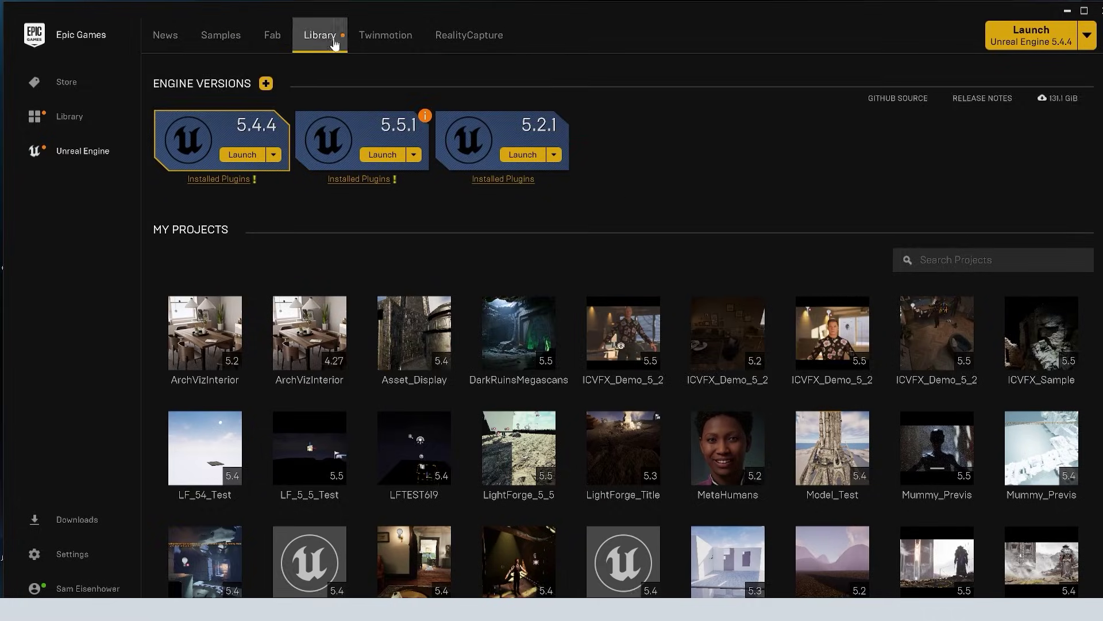
# Filter the Fab Library by 'fab' so only the Fab UE Plugin is listed.
pyautogui.scroll(-5, 659, 225)
pyautogui.scroll(-2, 659, 237)
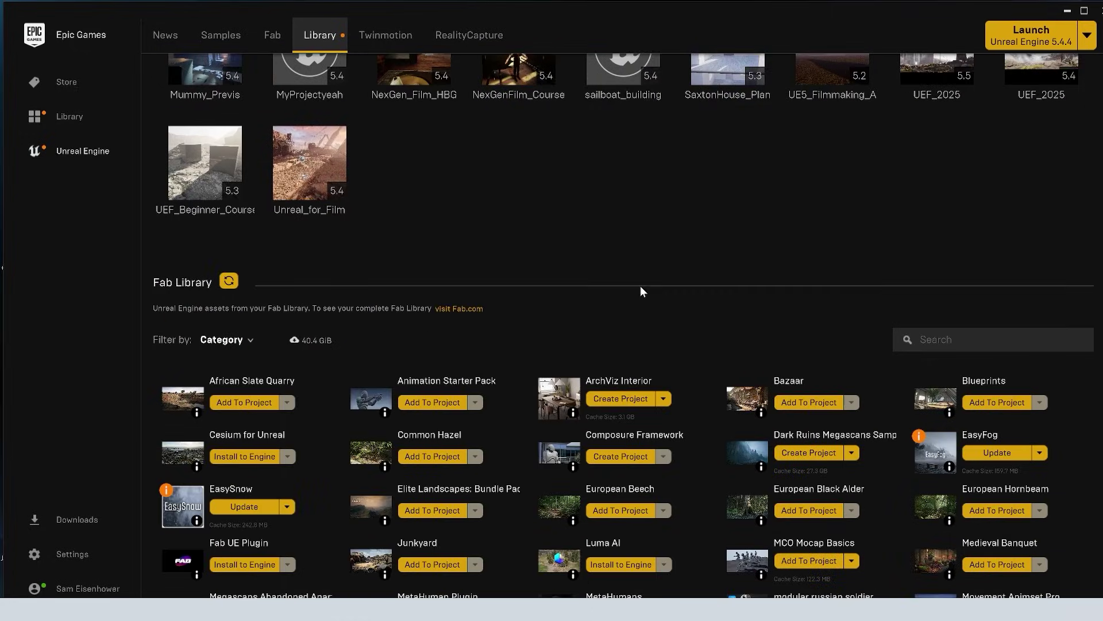
pyautogui.scroll(-1, 419, 263)
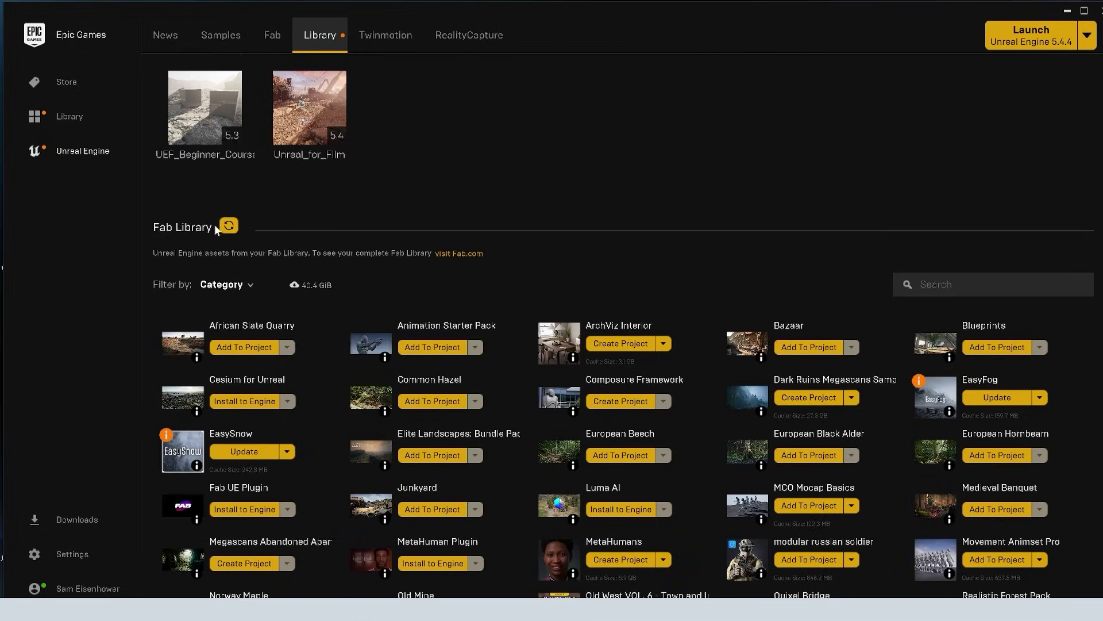
pyautogui.scroll(-1, 805, 284)
pyautogui.write('fab')
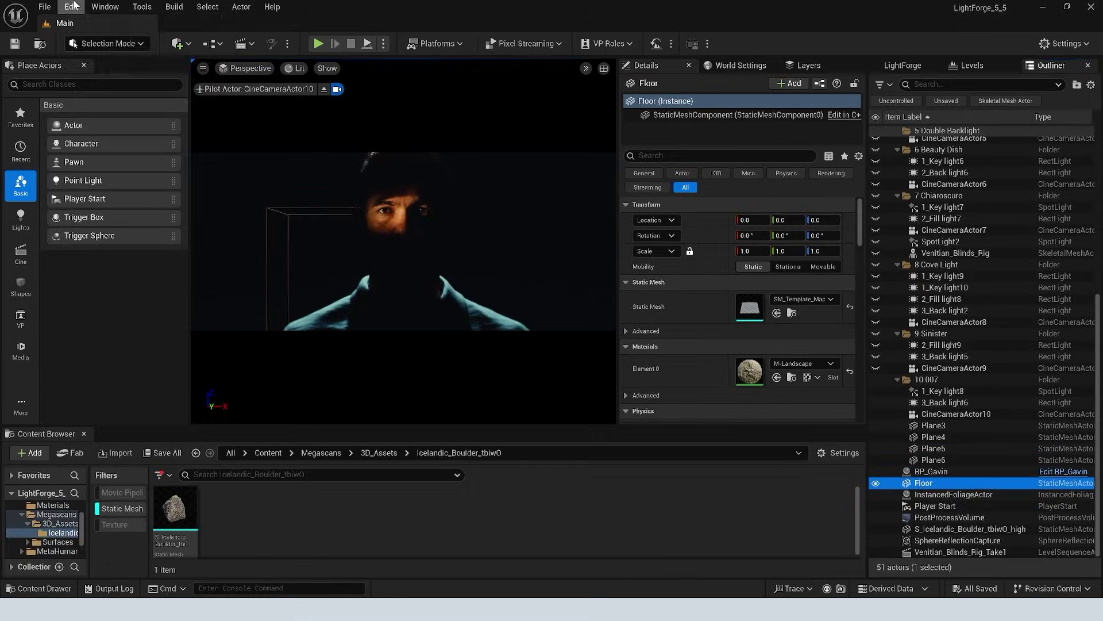
# Confirm in Plugins that Fab is enabled, then bring up the in-editor Fab store.
pyautogui.click(71, 6)
pyautogui.click(106, 203)
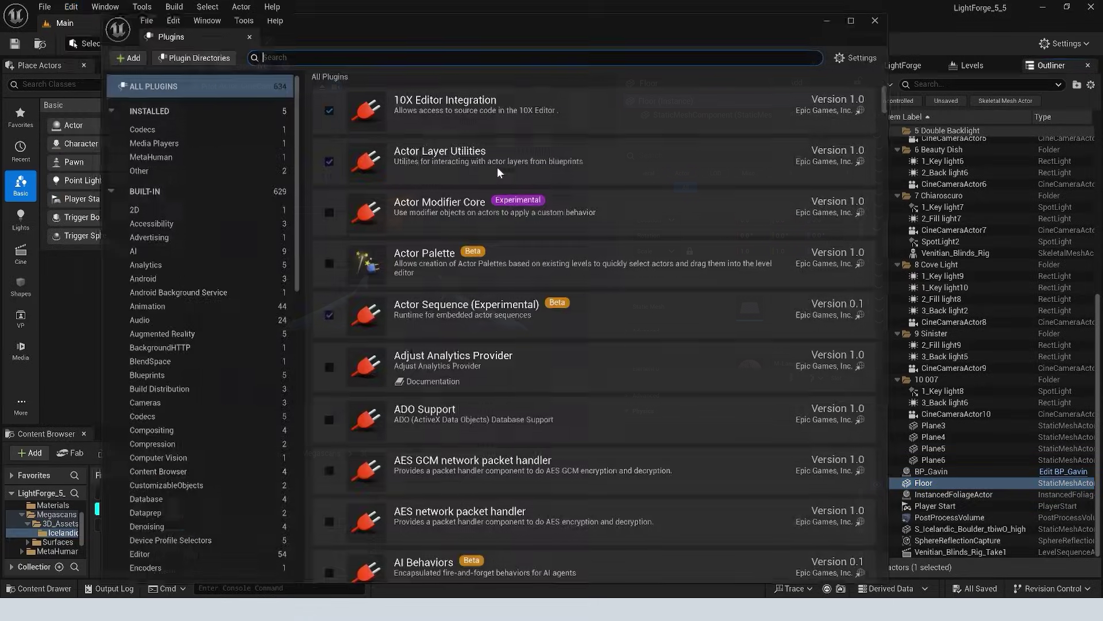
pyautogui.write('fab')
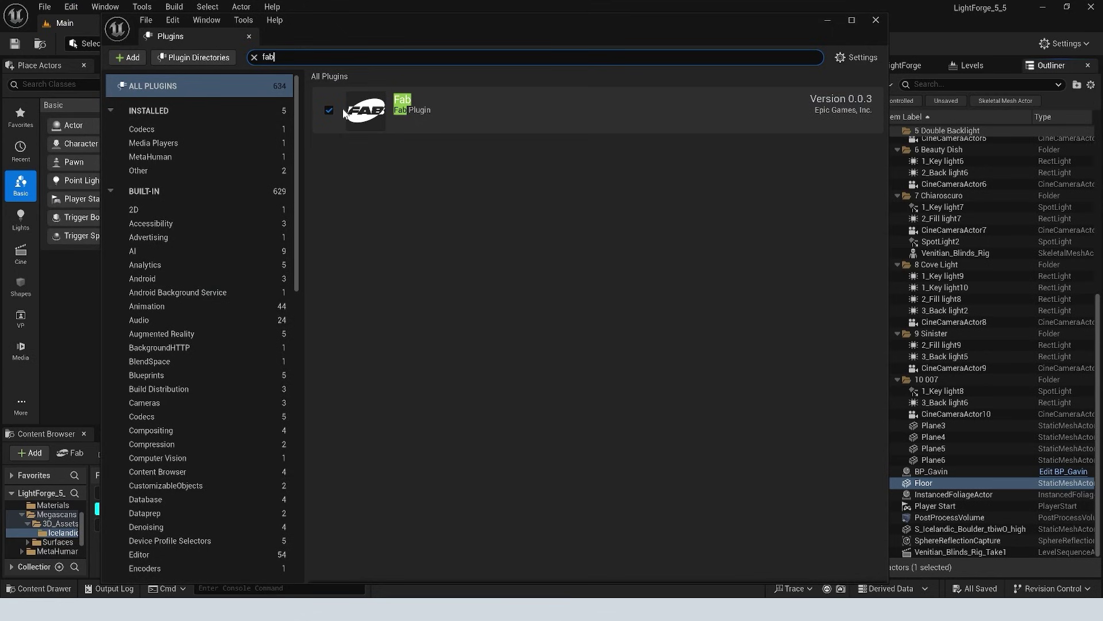
pyautogui.click(867, 21)
pyautogui.click(105, 7)
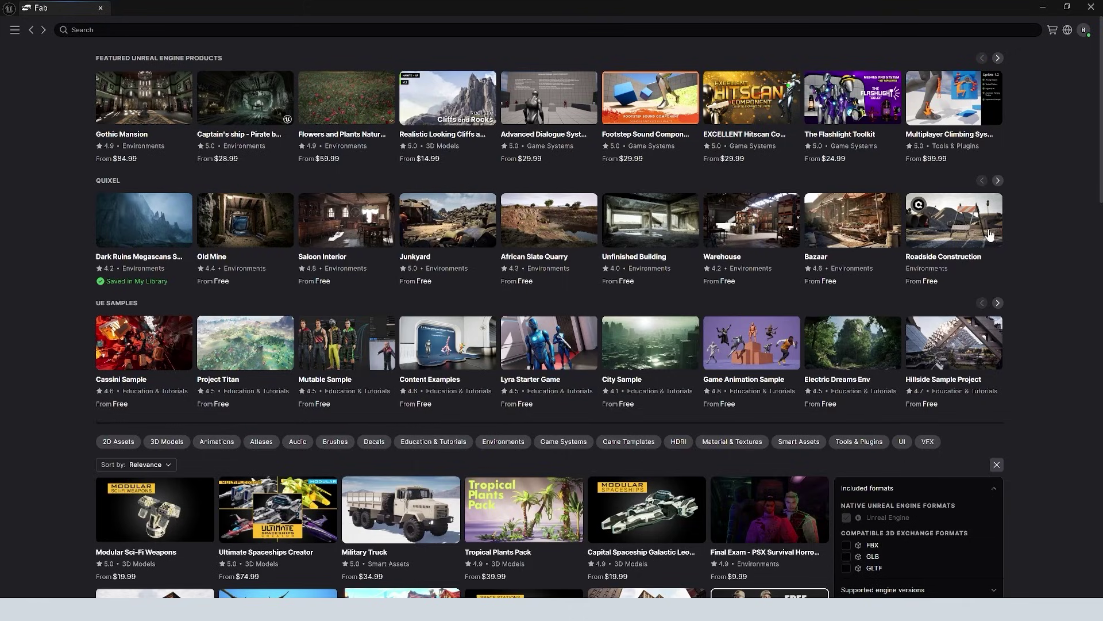
pyautogui.click(998, 182)
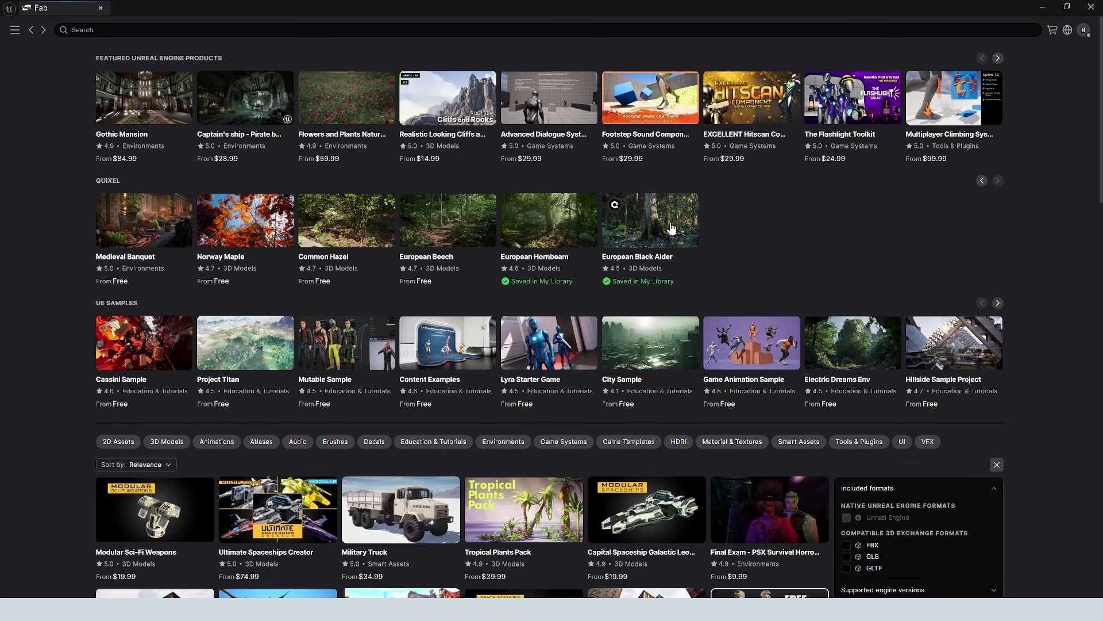
pyautogui.click(982, 181)
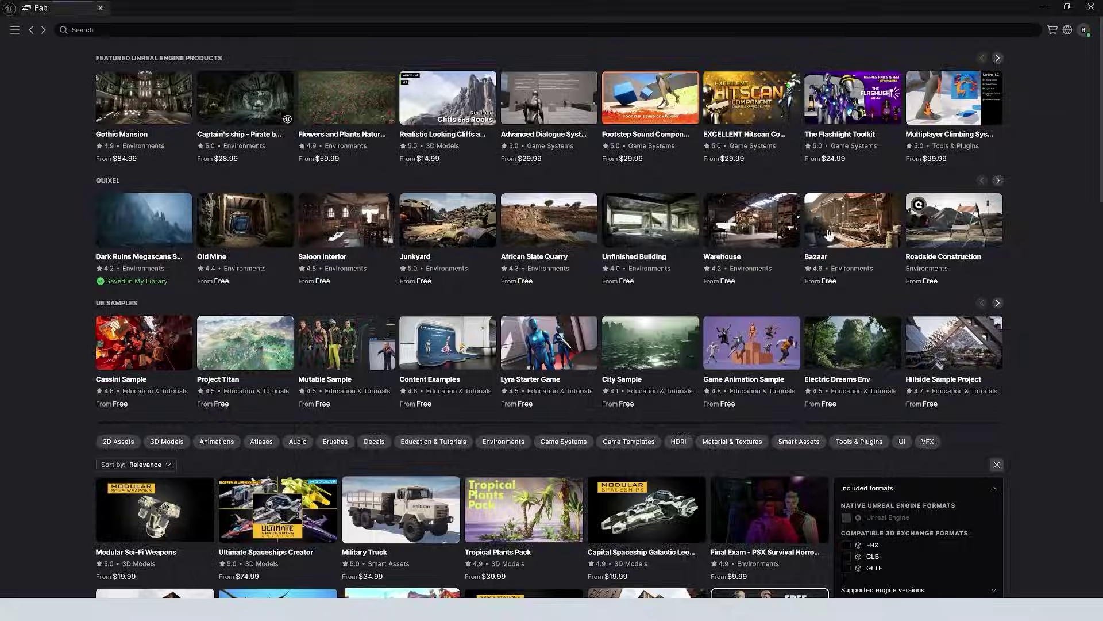
pyautogui.click(143, 220)
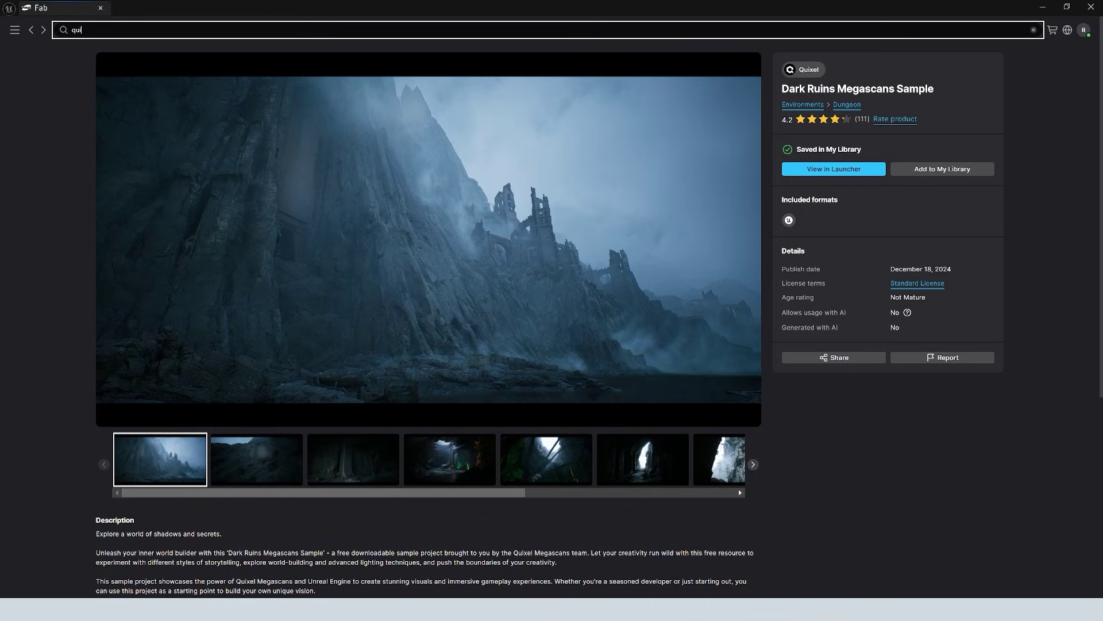
pyautogui.press('Return')
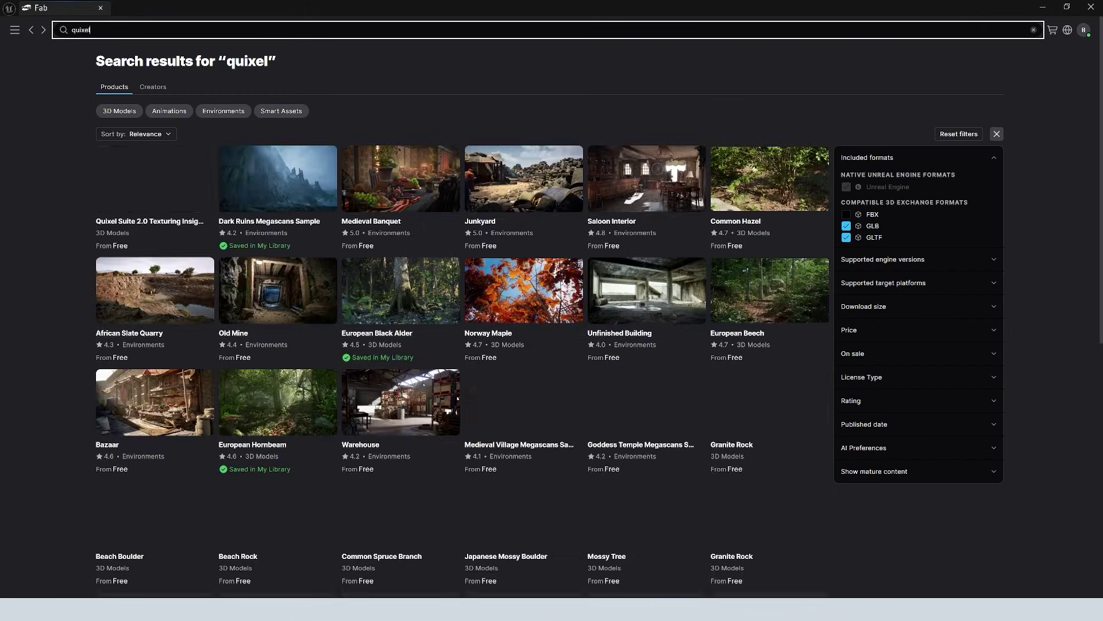
pyautogui.click(153, 86)
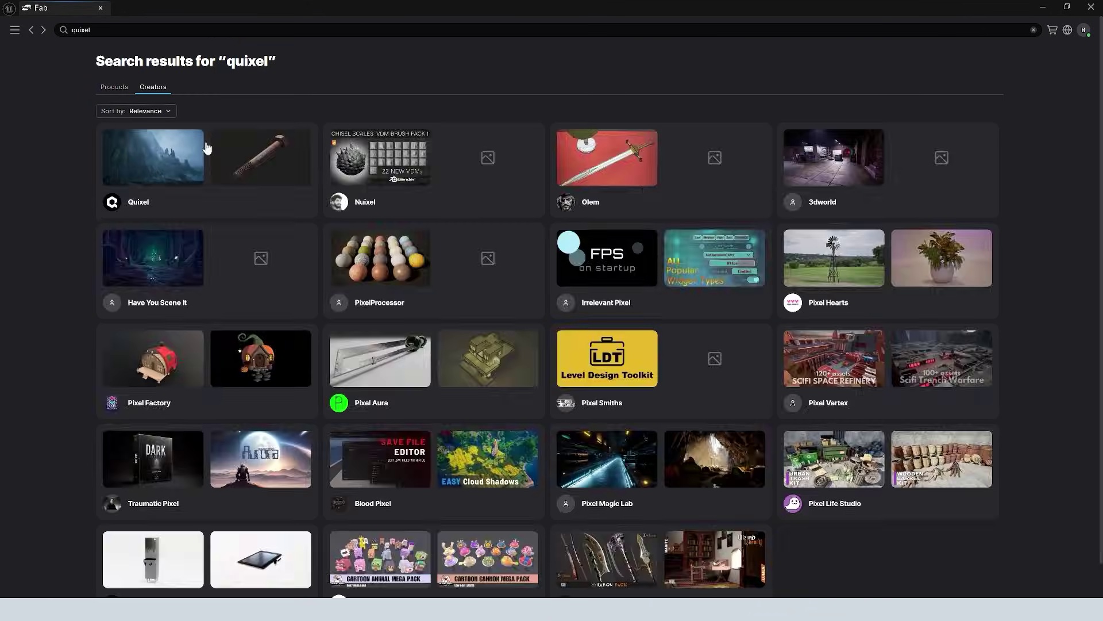
pyautogui.click(139, 202)
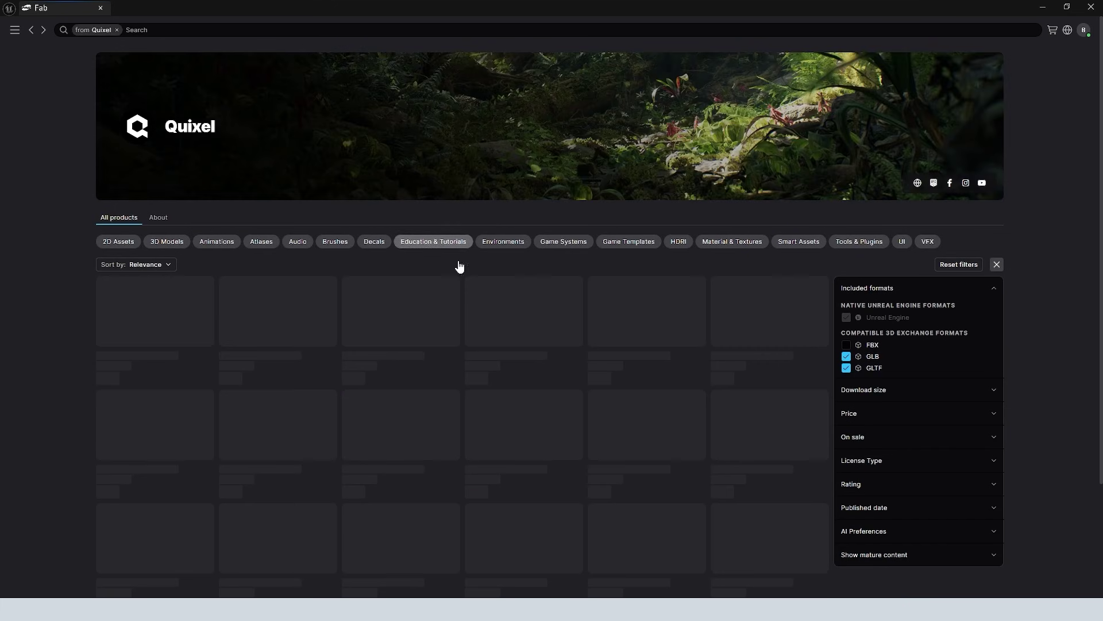
pyautogui.click(161, 265)
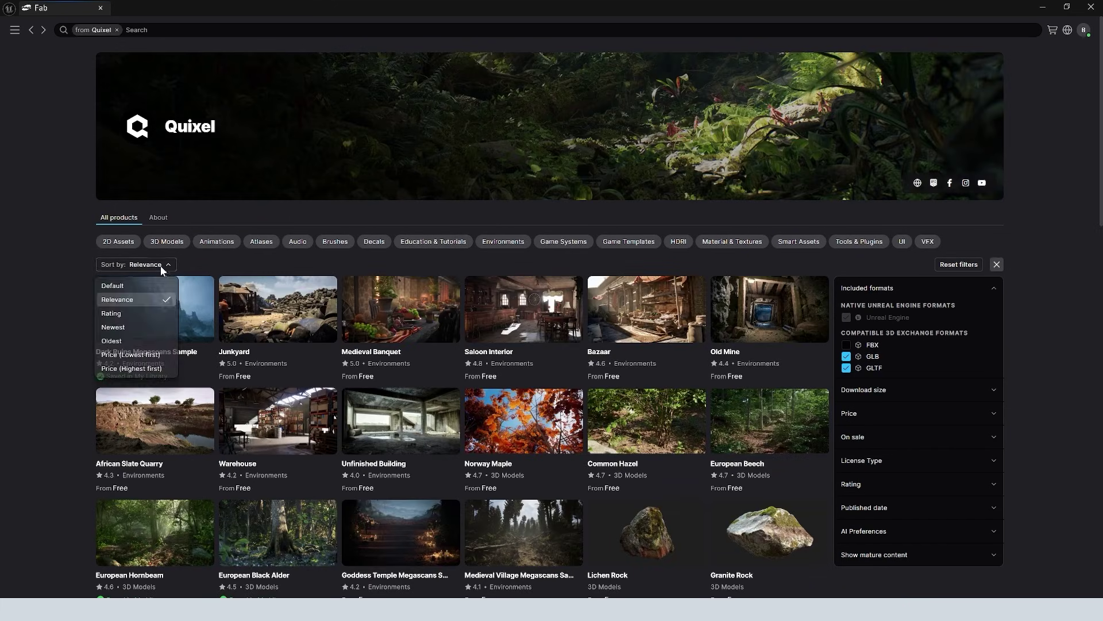
pyautogui.click(145, 356)
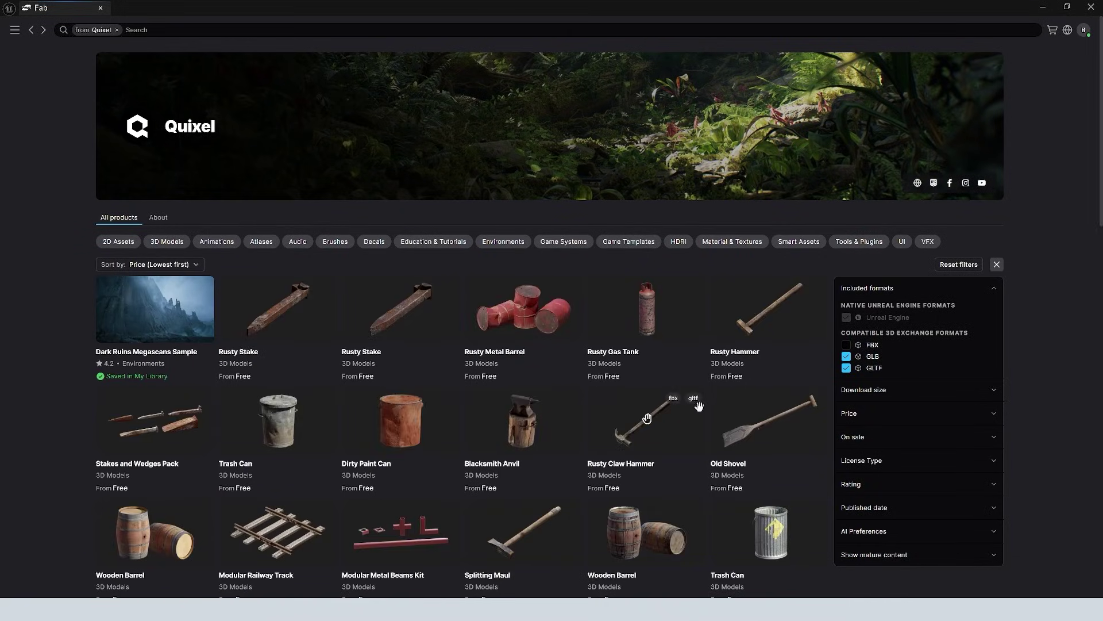
pyautogui.scroll(-3, 695, 405)
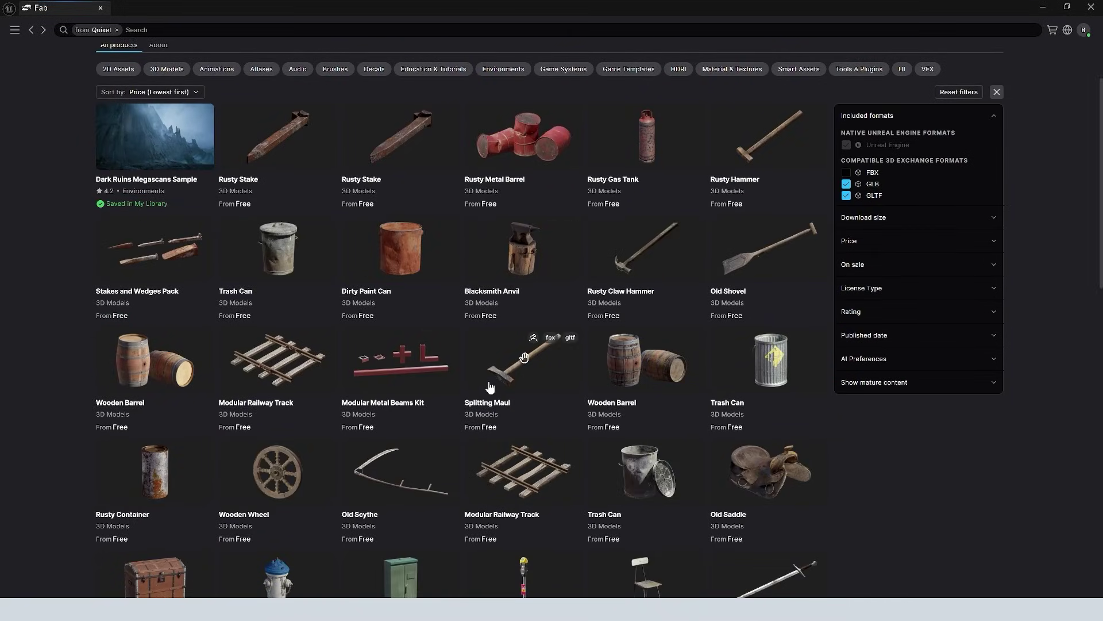
pyautogui.scroll(-1, 401, 299)
pyautogui.scroll(-11, 394, 394)
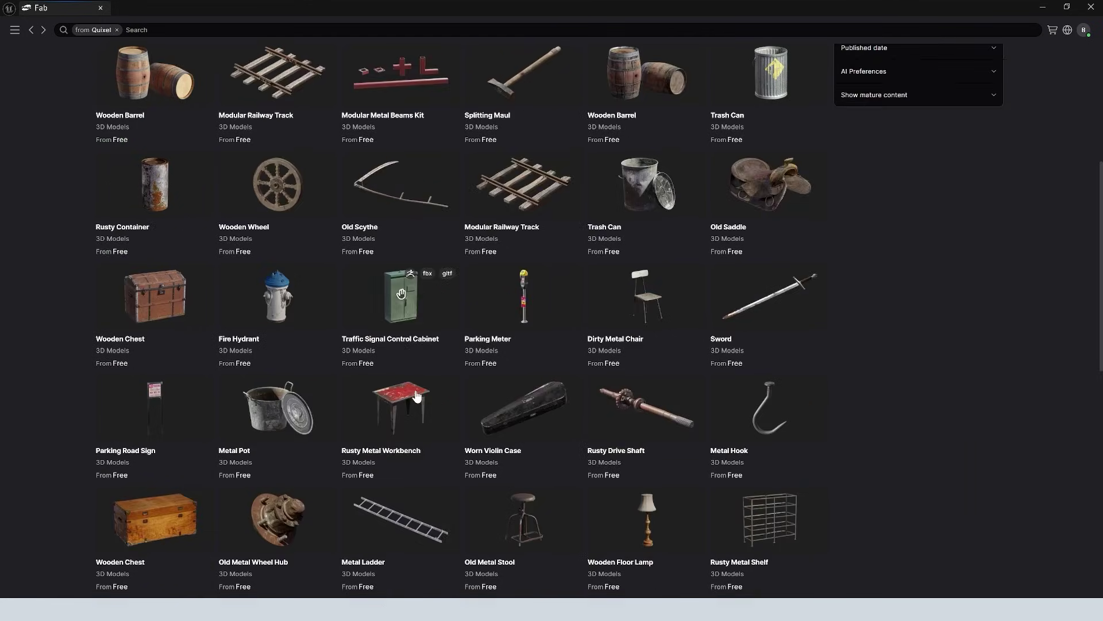
pyautogui.scroll(15, 590, 390)
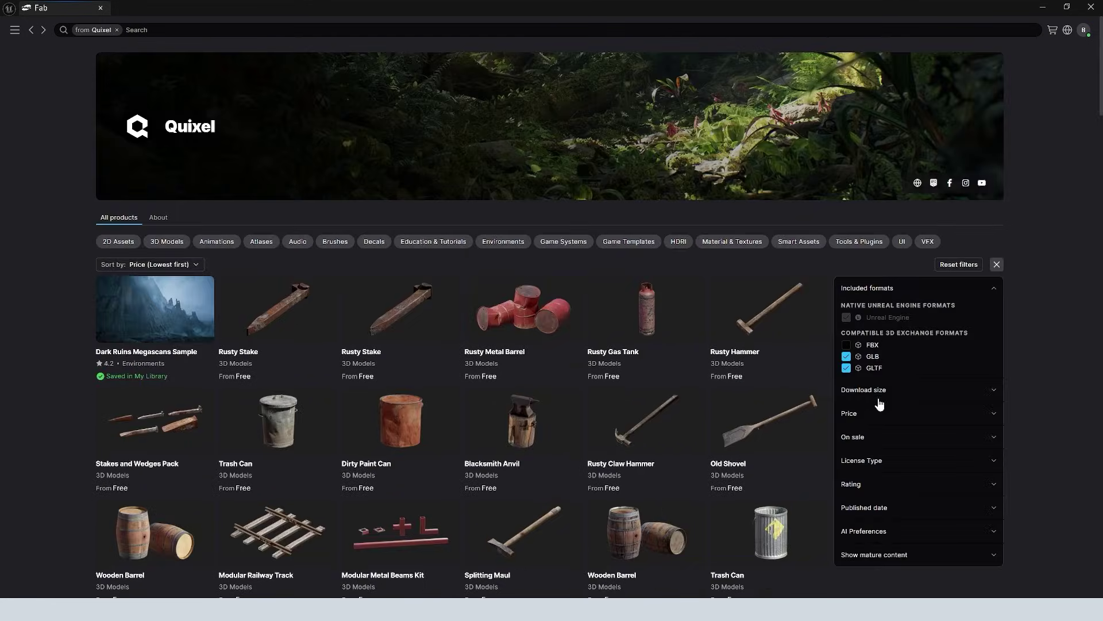
pyautogui.click(863, 424)
pyautogui.click(861, 460)
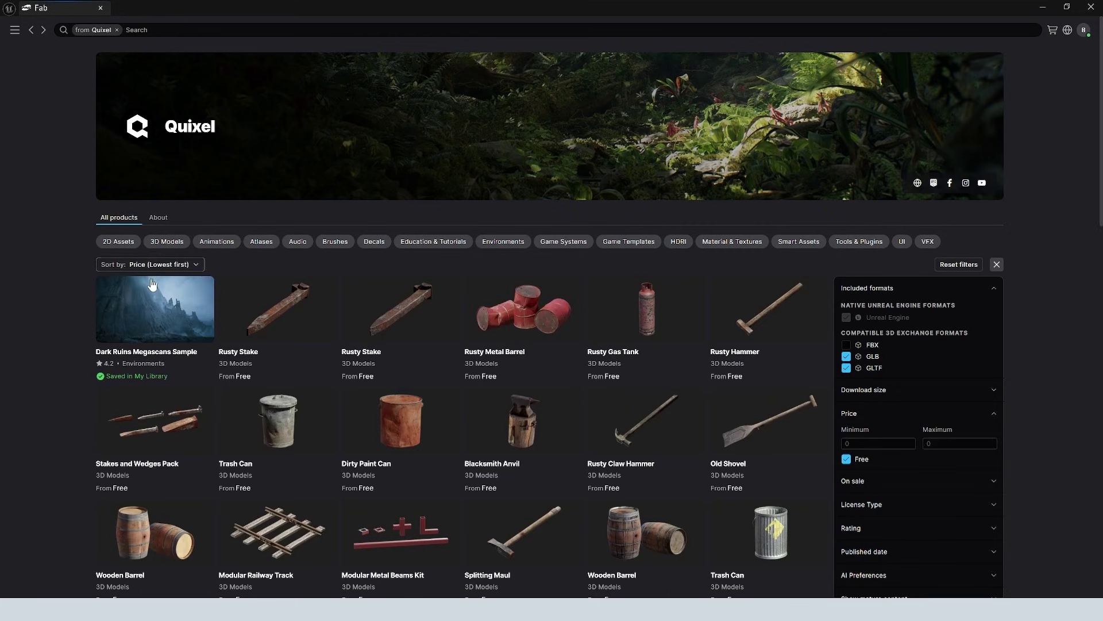
pyautogui.click(156, 243)
pyautogui.scroll(-10, 562, 332)
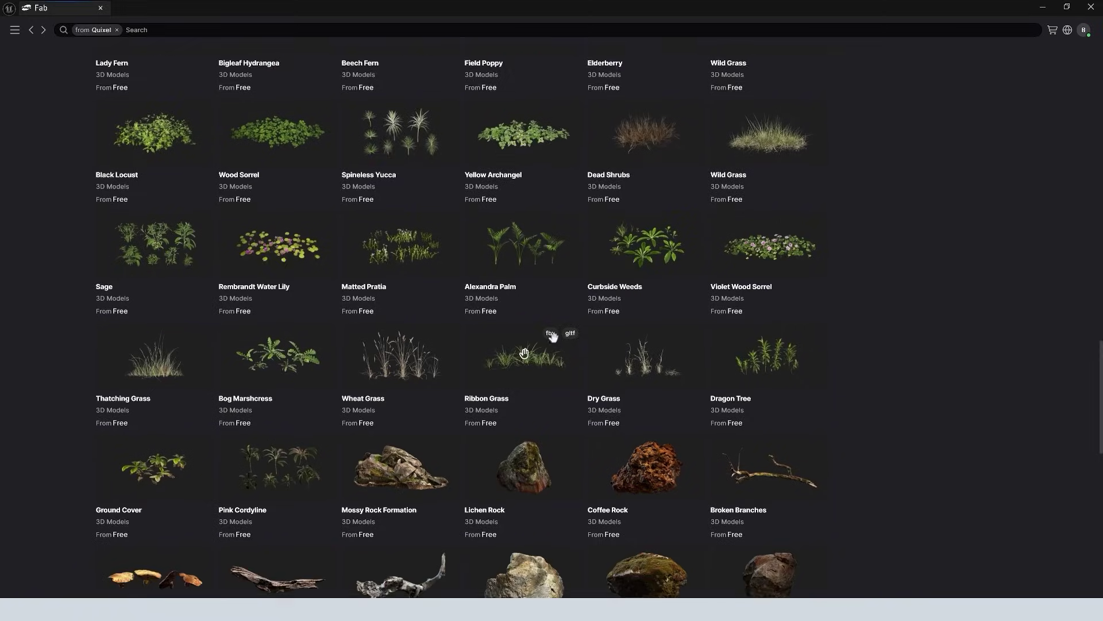
pyautogui.scroll(-10, 555, 345)
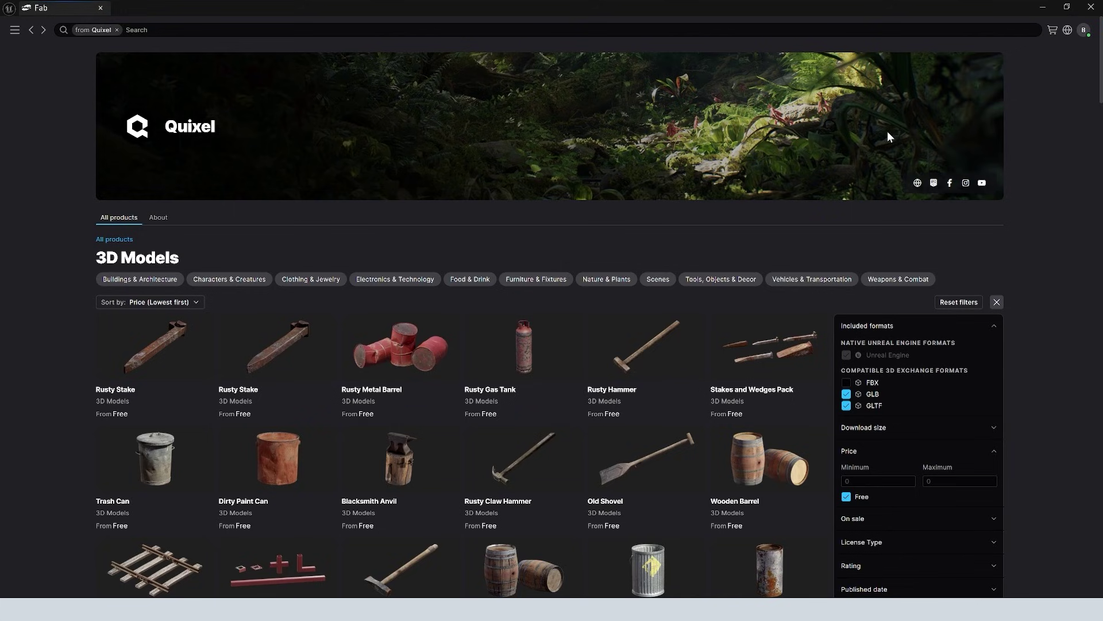
pyautogui.hotkey('alt', 'Left')
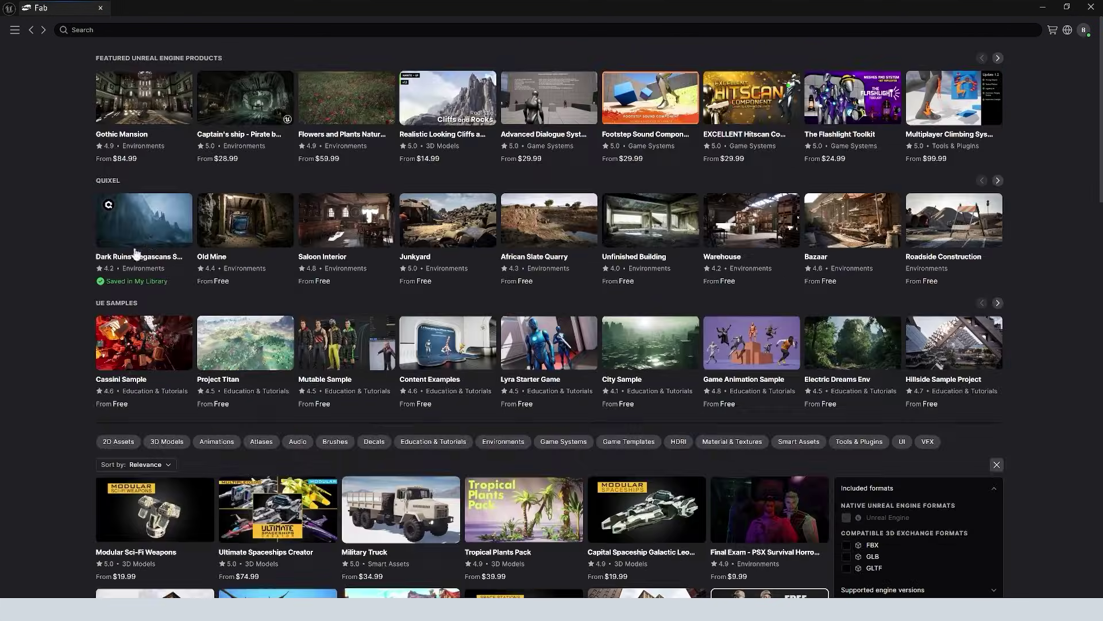
# Open the Dark Ruins Megascans Sample product page in Fab.
pyautogui.click(162, 235)
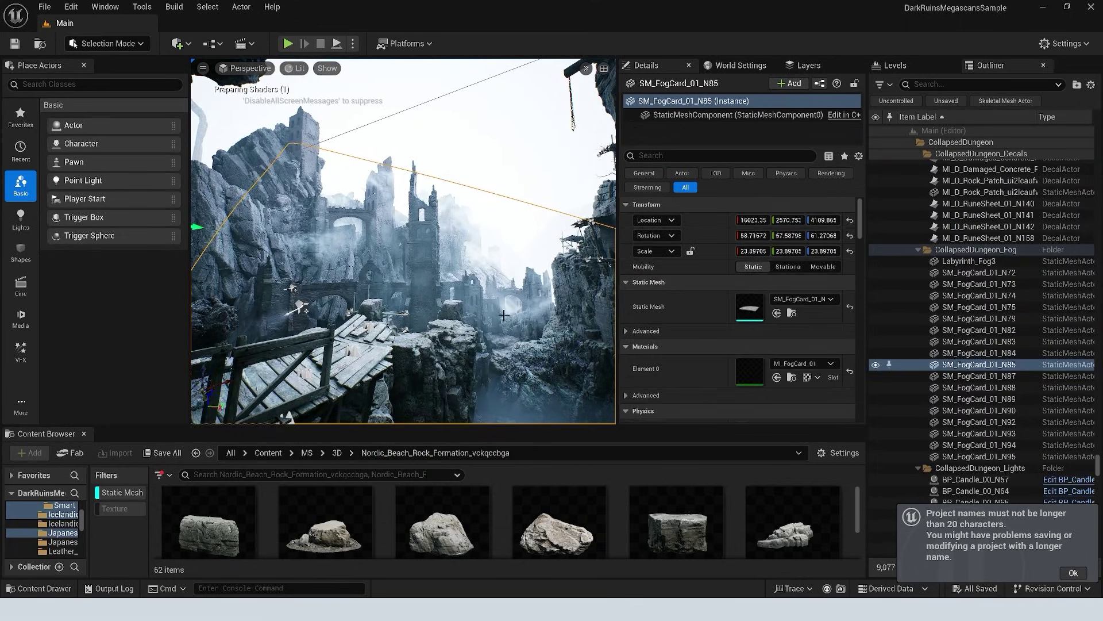
# Fly to a rock ledge, frame a beach fog card, and select the Nordic coastal cliff.
pyautogui.moveTo(504, 315); pyautogui.dragTo(498, 350, button='right')
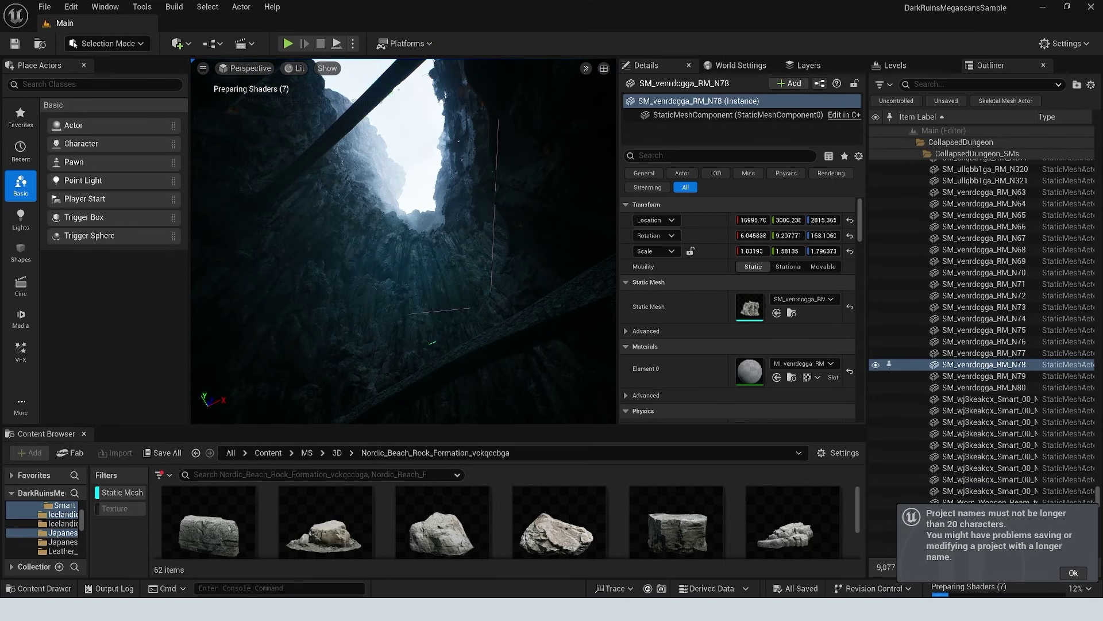
pyautogui.click(288, 261)
pyautogui.press('f')
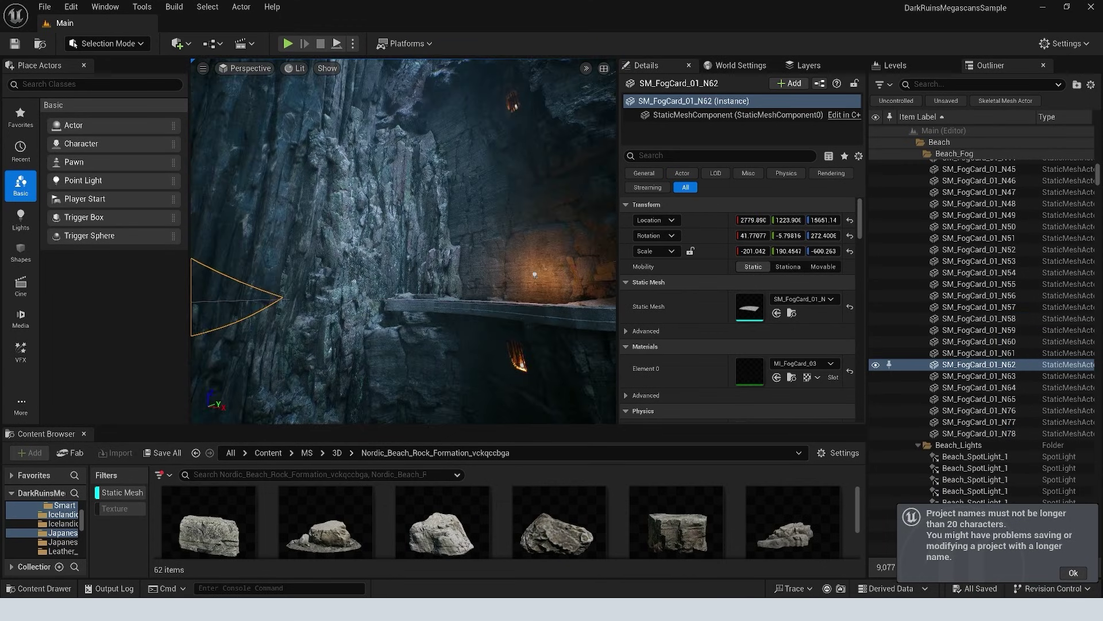
pyautogui.click(534, 275)
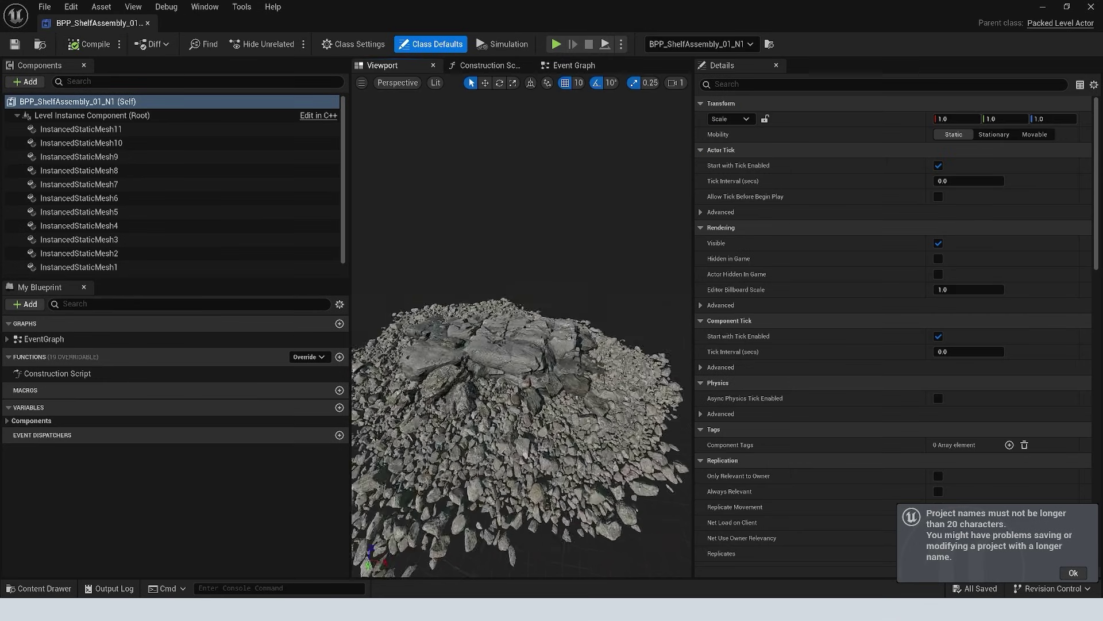
# Inspect InstancedStaticMesh1, 7 and 9, identifying the SM_Cracked_Nordic_Beach_Cliff mesh.
pyautogui.click(79, 267)
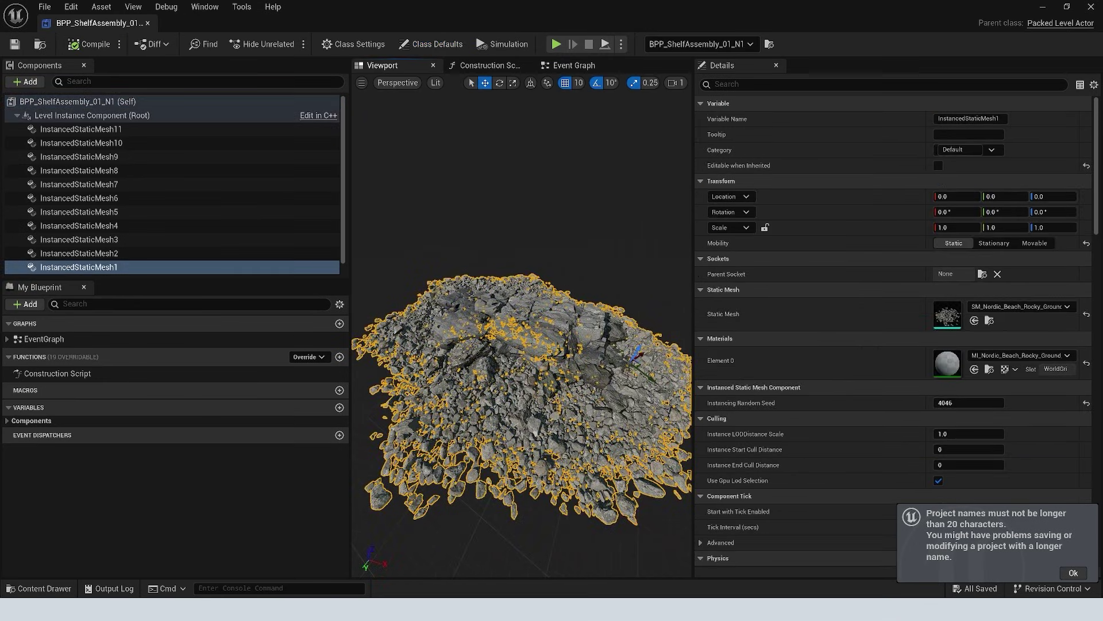
pyautogui.click(79, 184)
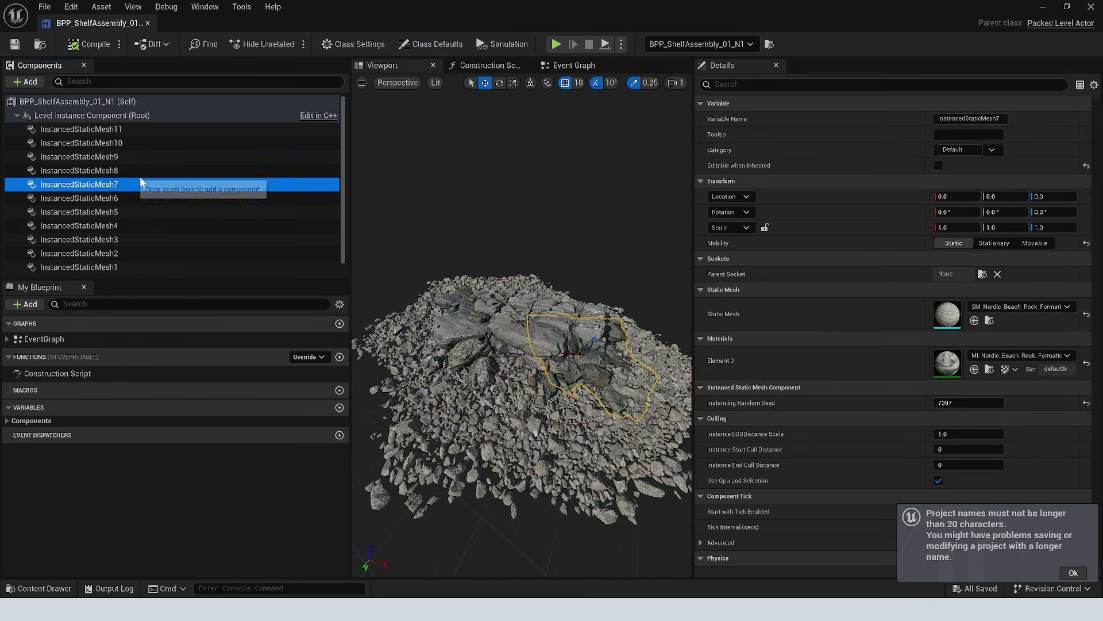
pyautogui.press('f')
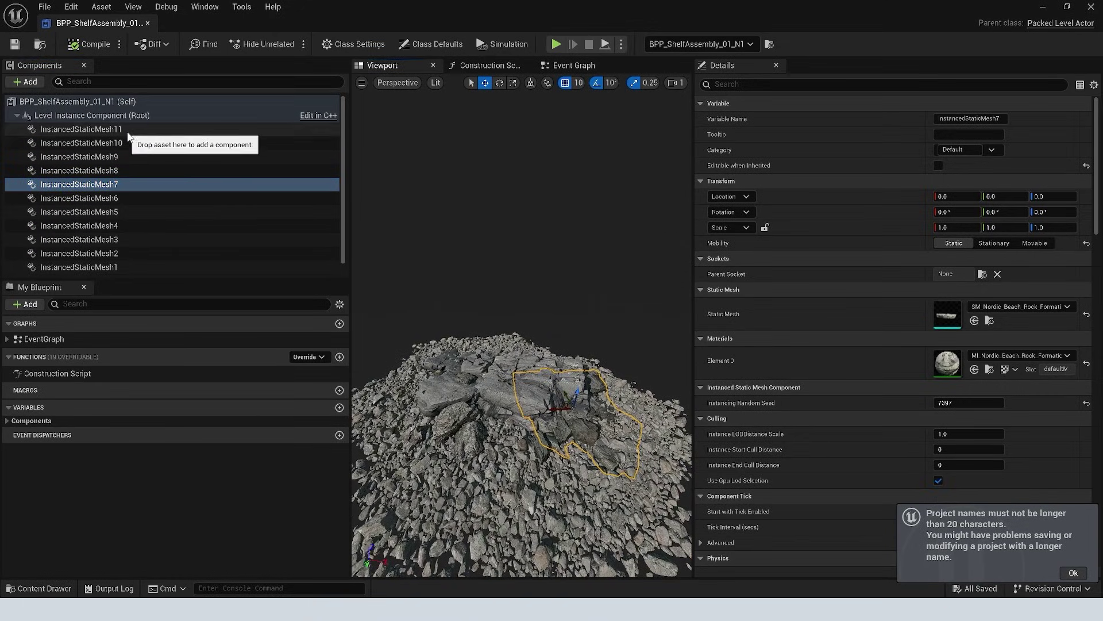
pyautogui.click(138, 156)
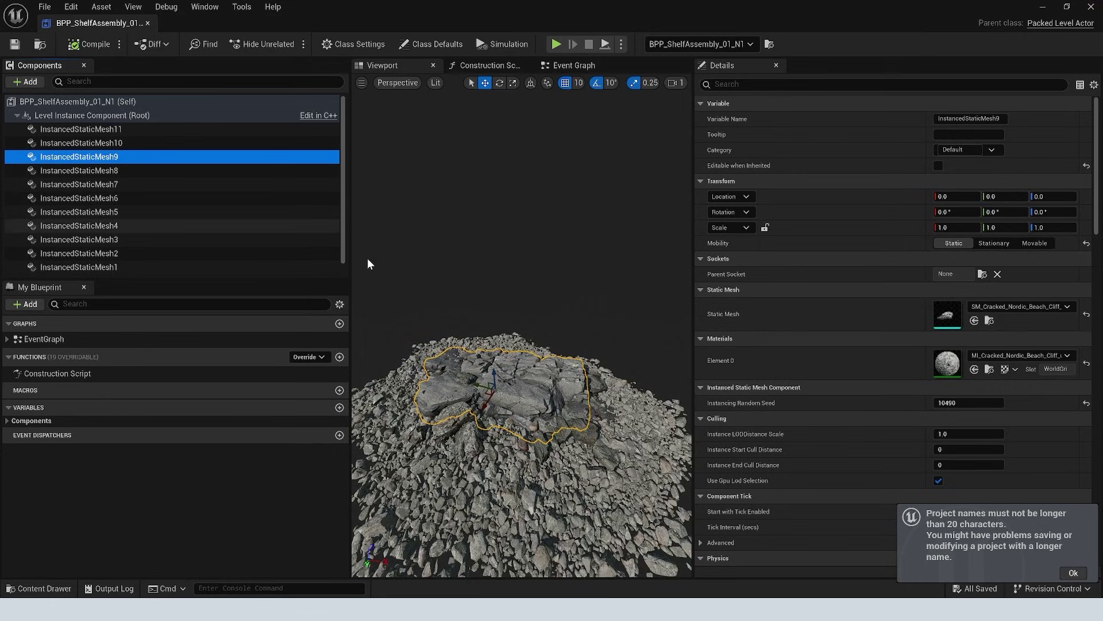
pyautogui.moveTo(571, 396); pyautogui.dragTo(553, 408)
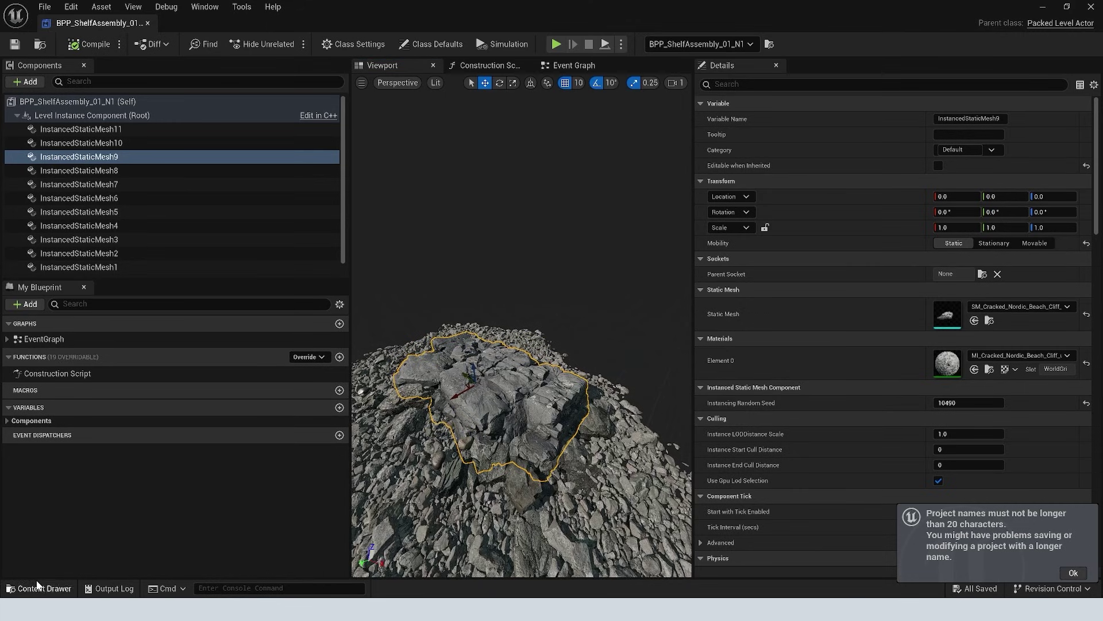
# Minimize the Blueprint editor and switch the Content Browser to smaller thumbnails.
pyautogui.moveTo(816, 18); pyautogui.dragTo(602, 247)
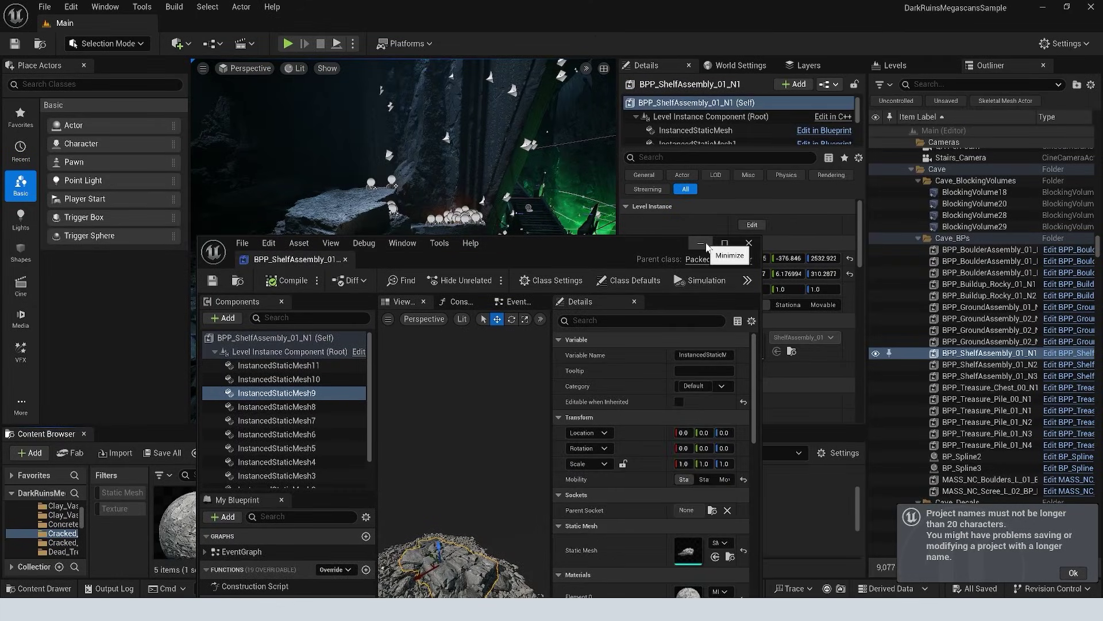
pyautogui.click(708, 242)
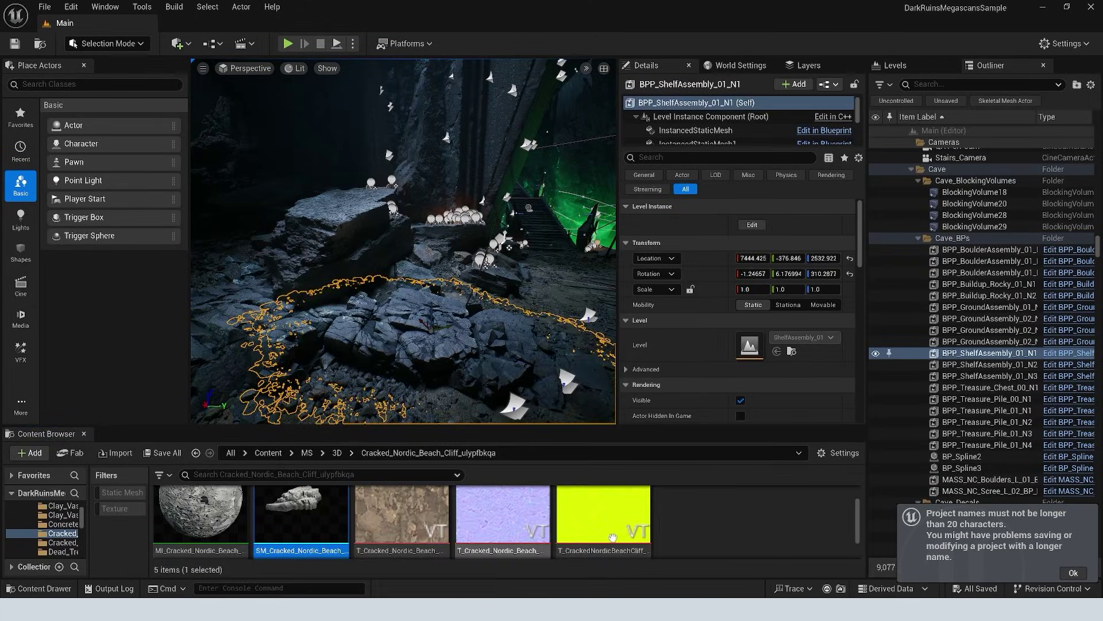
pyautogui.scroll(-1, 480, 518)
pyautogui.click(833, 453)
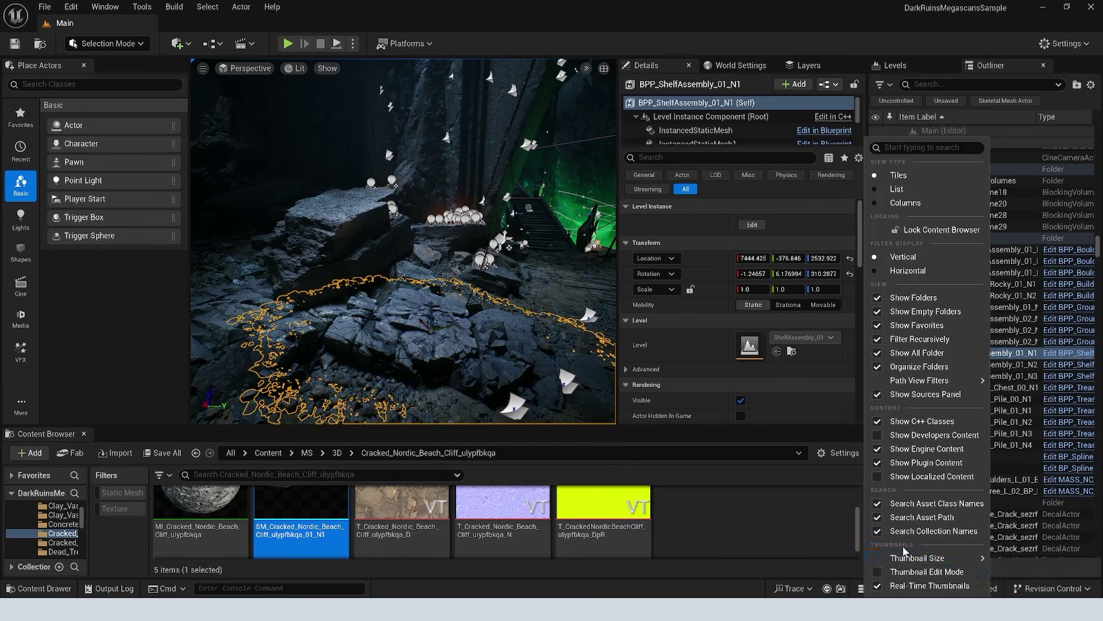
pyautogui.moveTo(913, 559)
pyautogui.click(1022, 558)
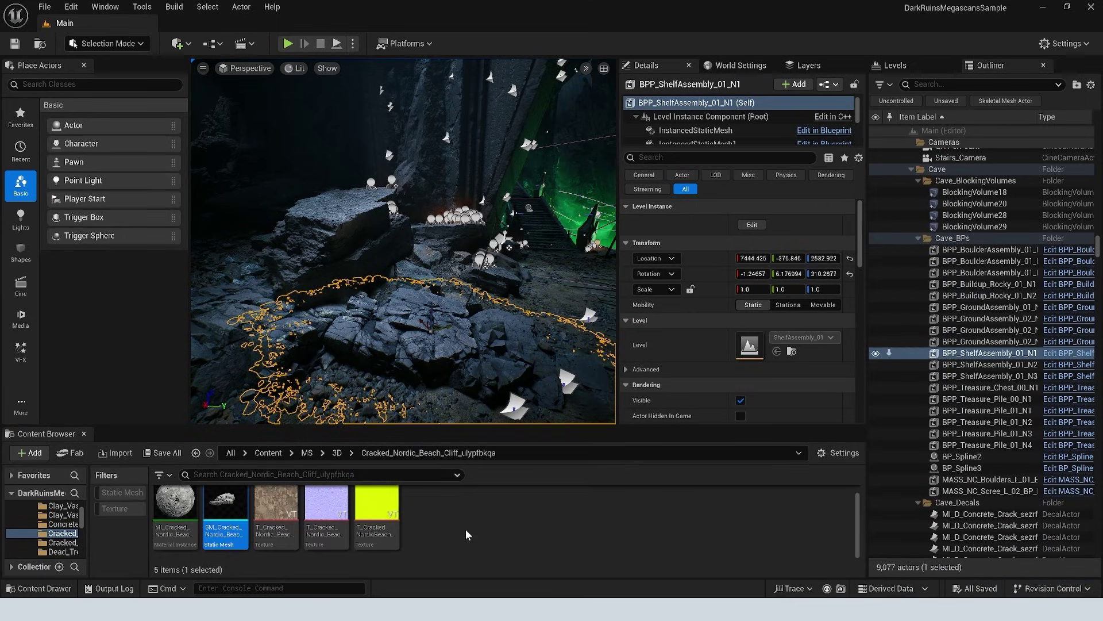
pyautogui.keyDown('ctrl'); pyautogui.scroll(-1, 499, 527); pyautogui.keyUp('ctrl')
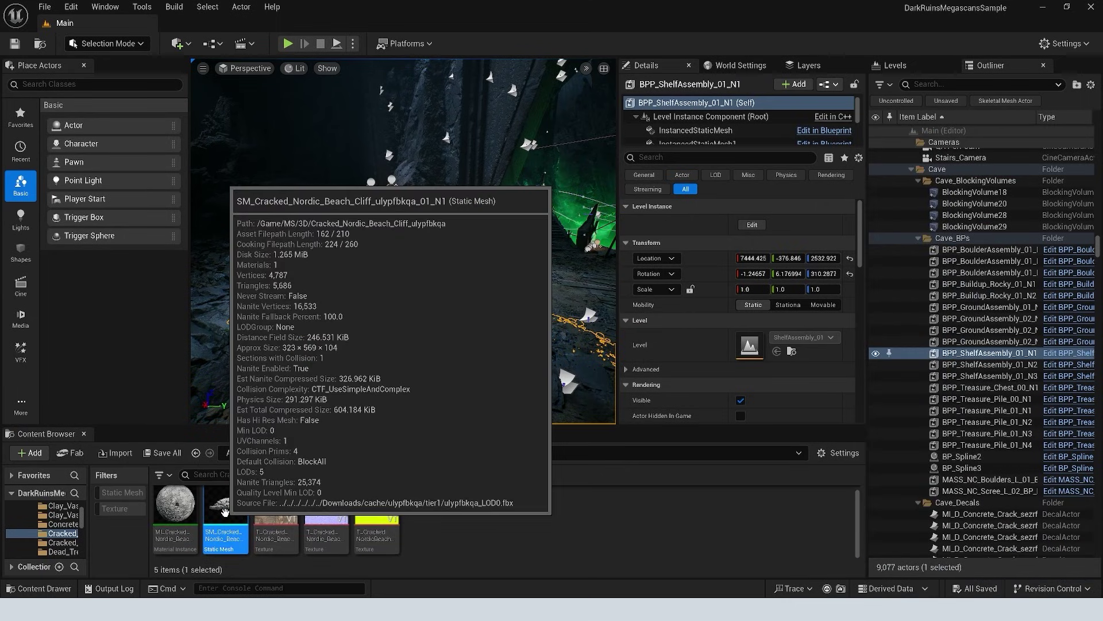
# Migrate the cliff static mesh, accepting the assets listed in the Asset Report.
pyautogui.rightClick(231, 493)
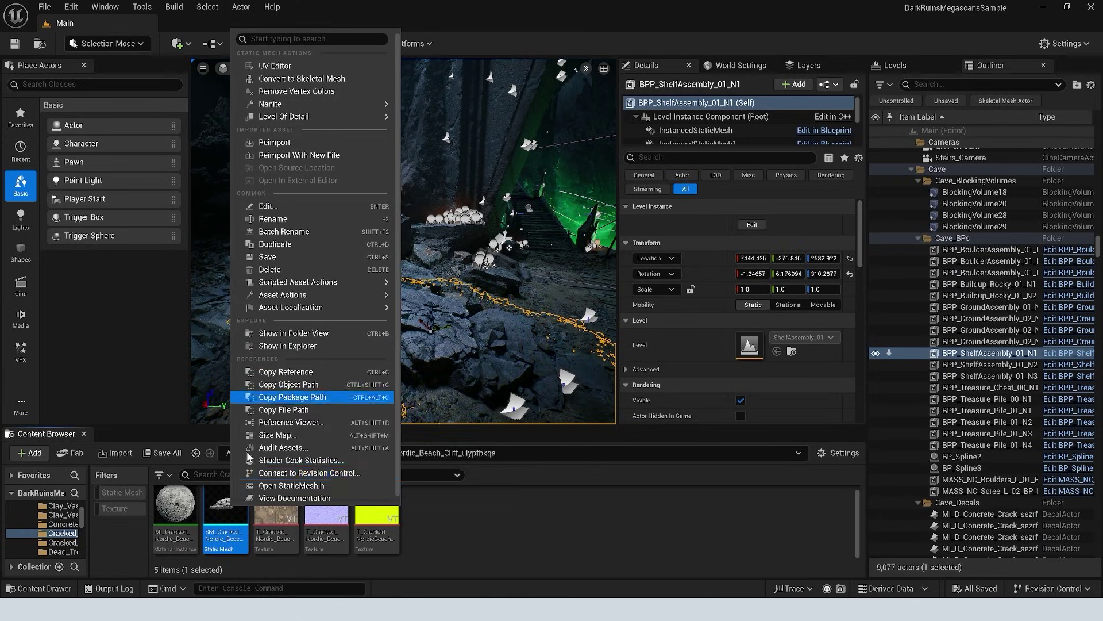
pyautogui.moveTo(326, 286)
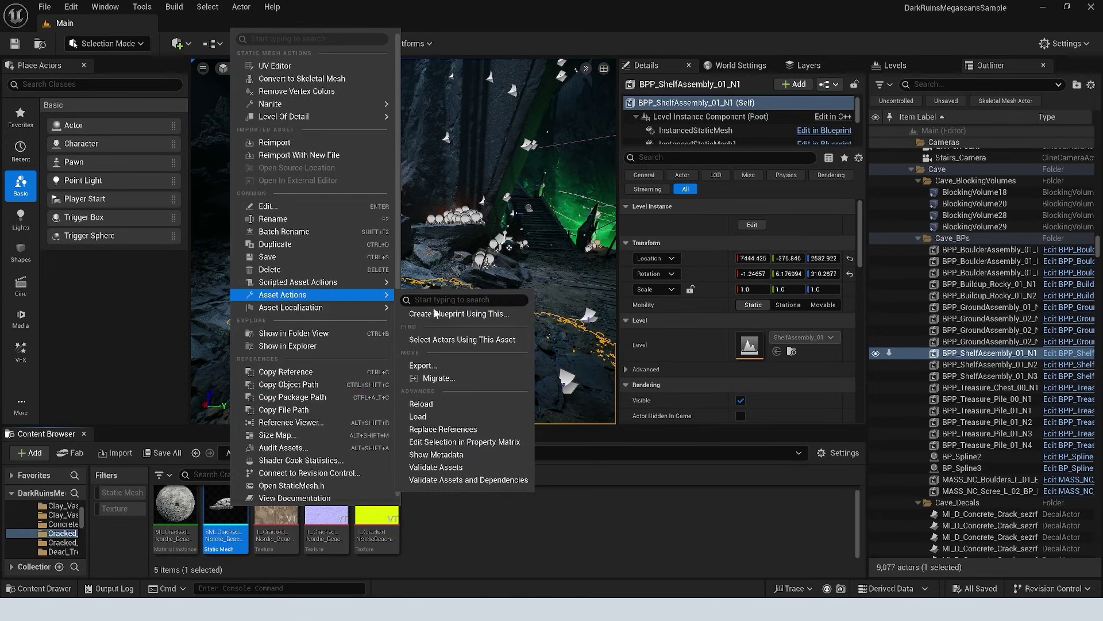
pyautogui.click(439, 377)
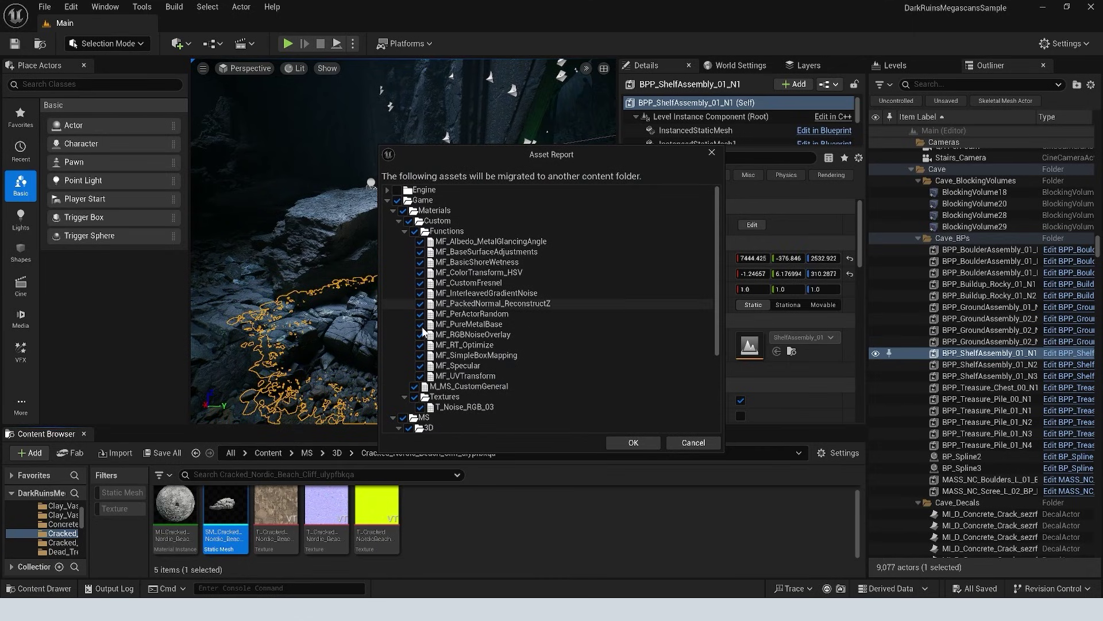
pyautogui.scroll(-5, 492, 347)
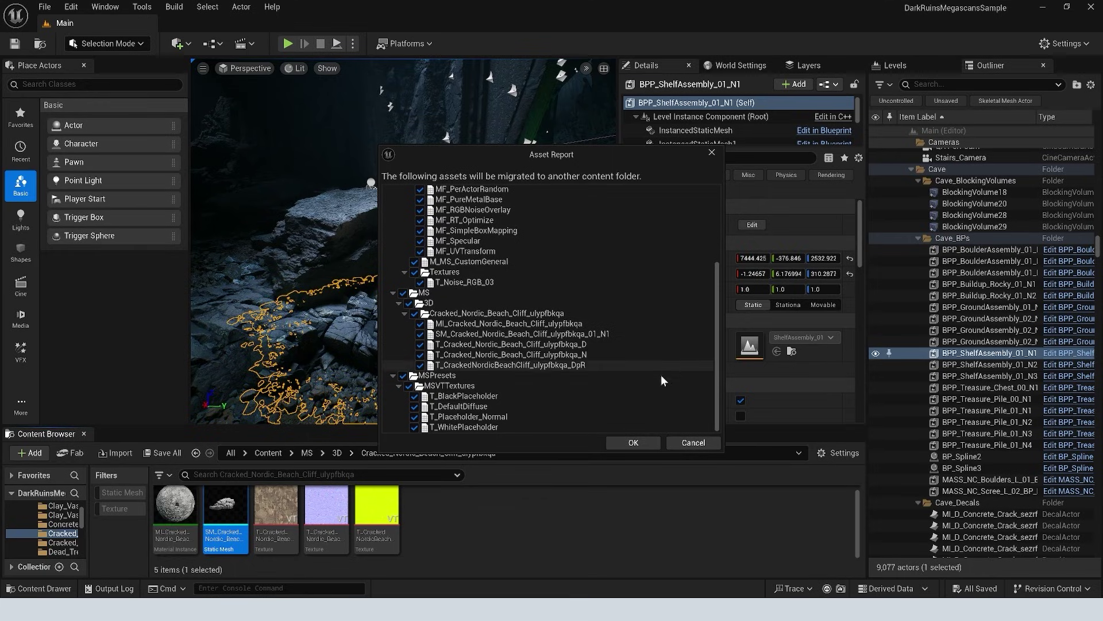
pyautogui.click(636, 439)
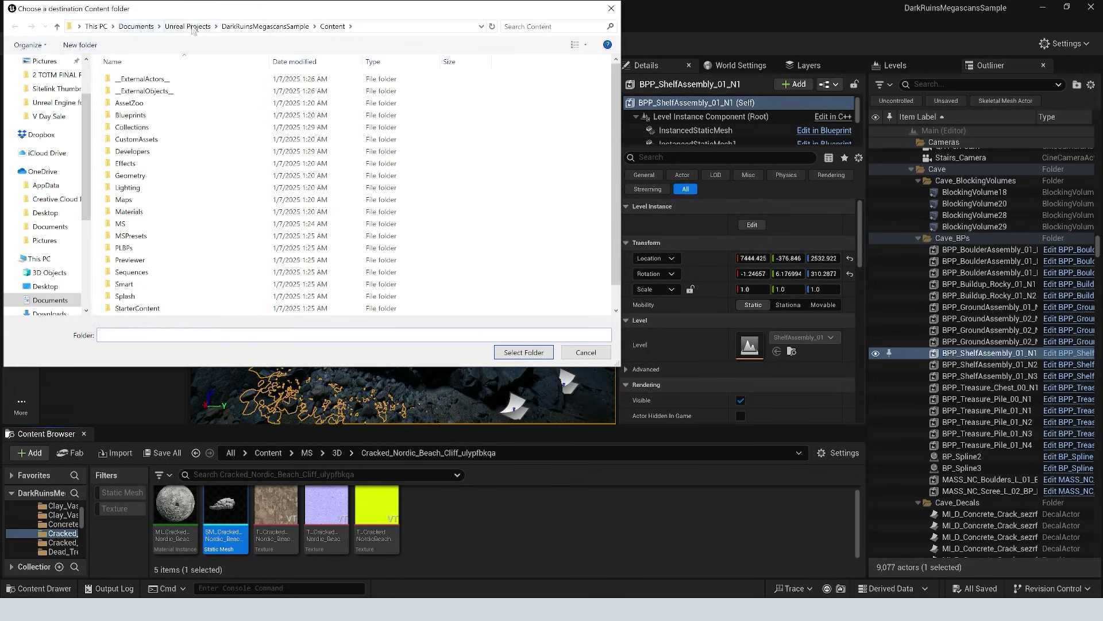
# Choose Mummy_Previs_v2's Content folder as the migration destination, then select BPP_ShelfAssembly_01_N1.
pyautogui.click(188, 27)
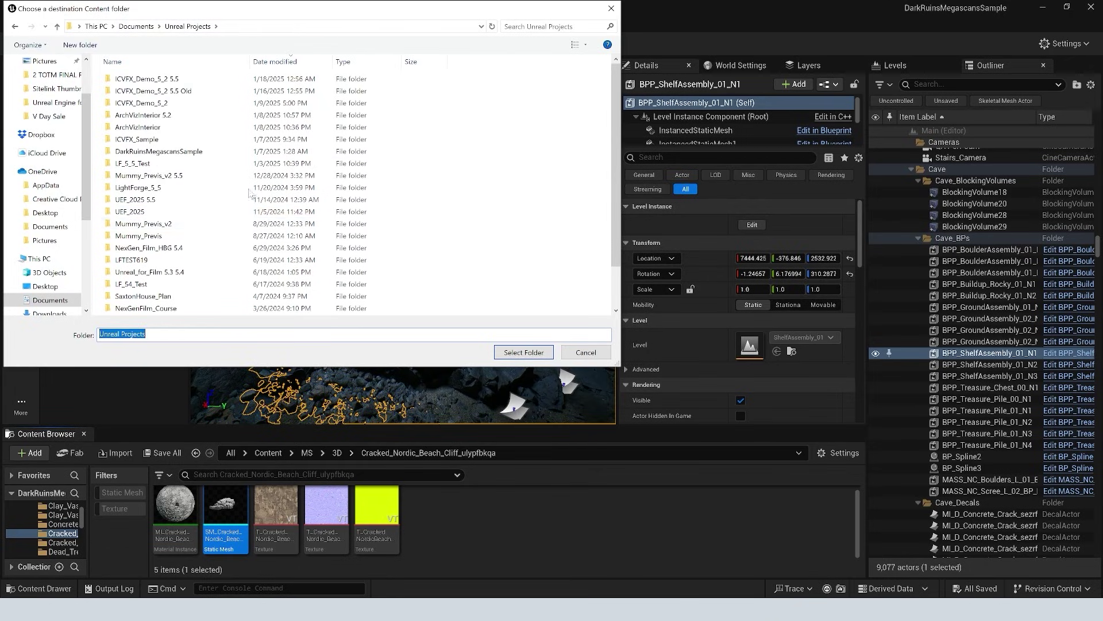
pyautogui.doubleClick(202, 223)
pyautogui.doubleClick(171, 92)
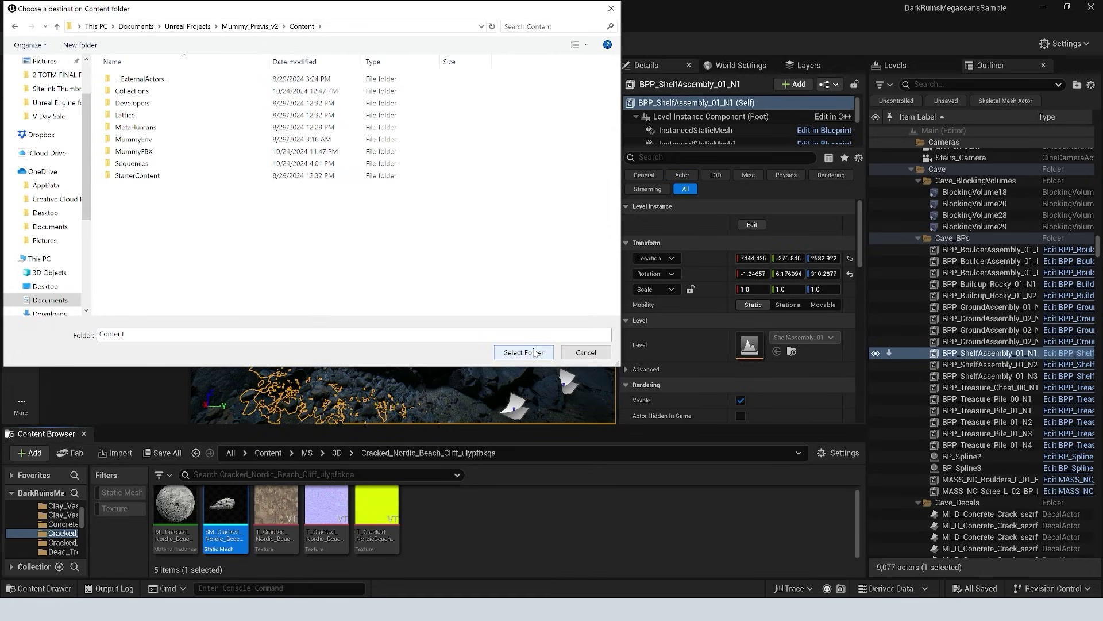
pyautogui.click(524, 352)
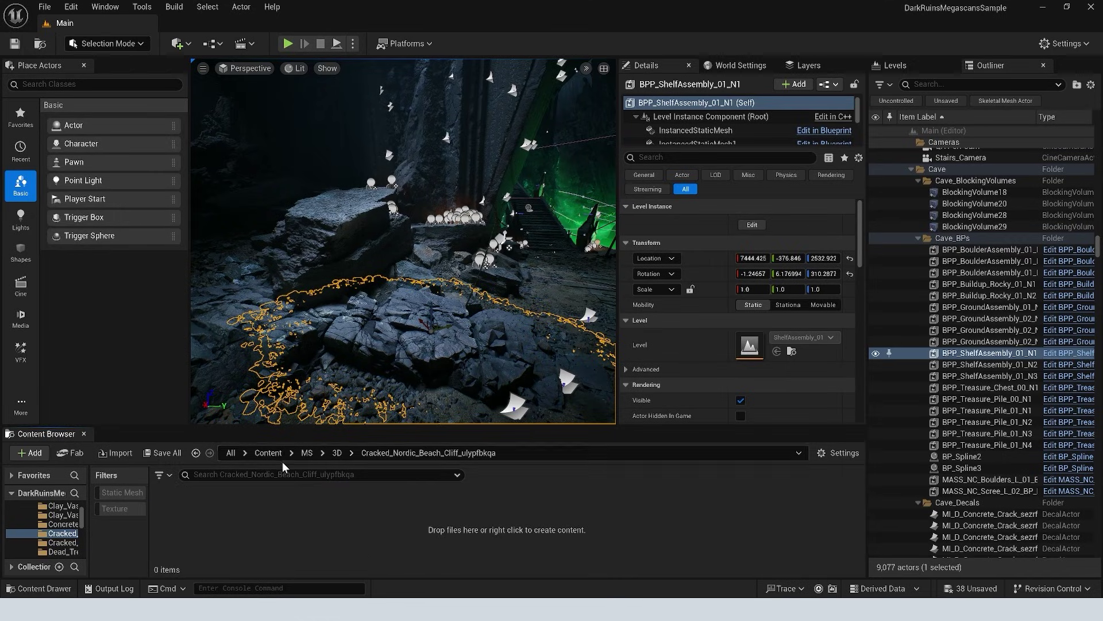
pyautogui.click(983, 357)
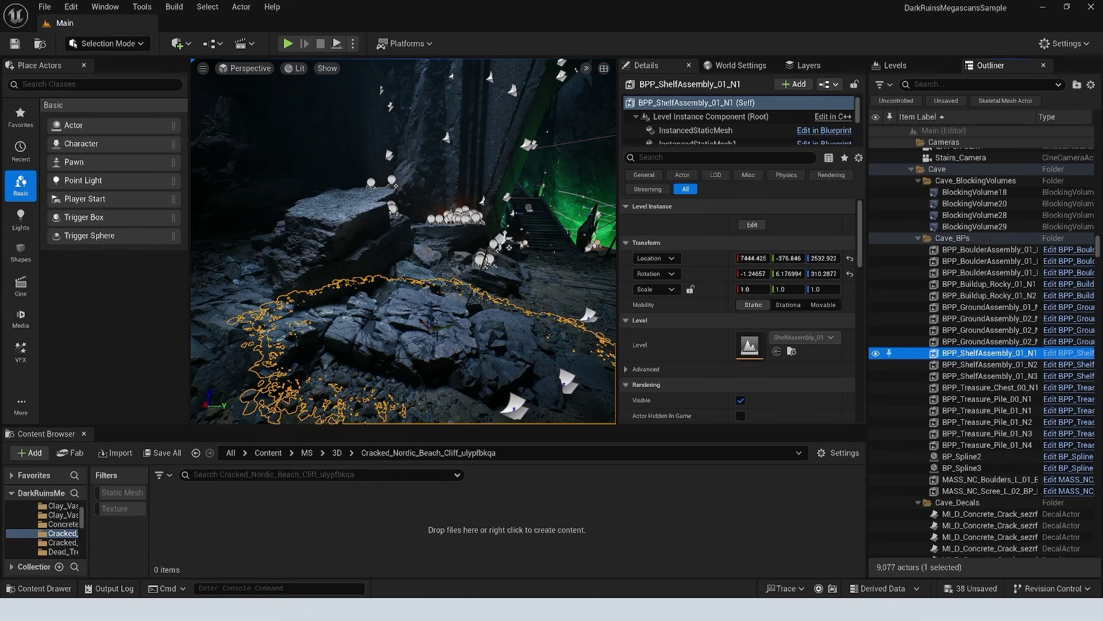
# Browse to the shelf assembly's source asset and select ShelfAssembly_01 in PLBPs.
pyautogui.moveTo(403, 241); pyautogui.dragTo(310, 253, button='right')
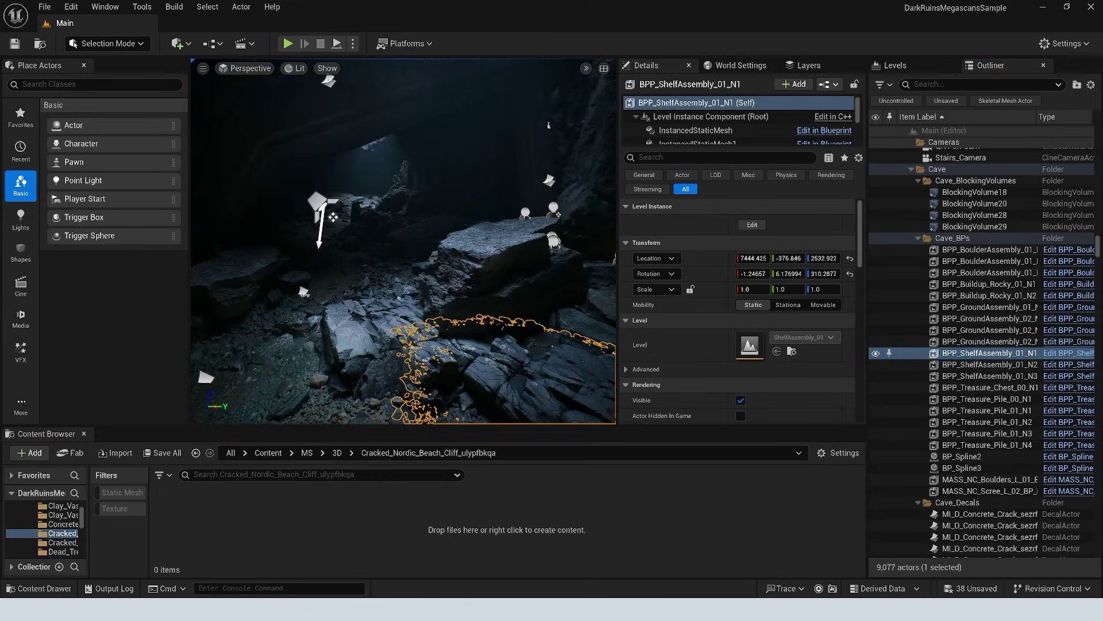
pyautogui.rightClick(986, 354)
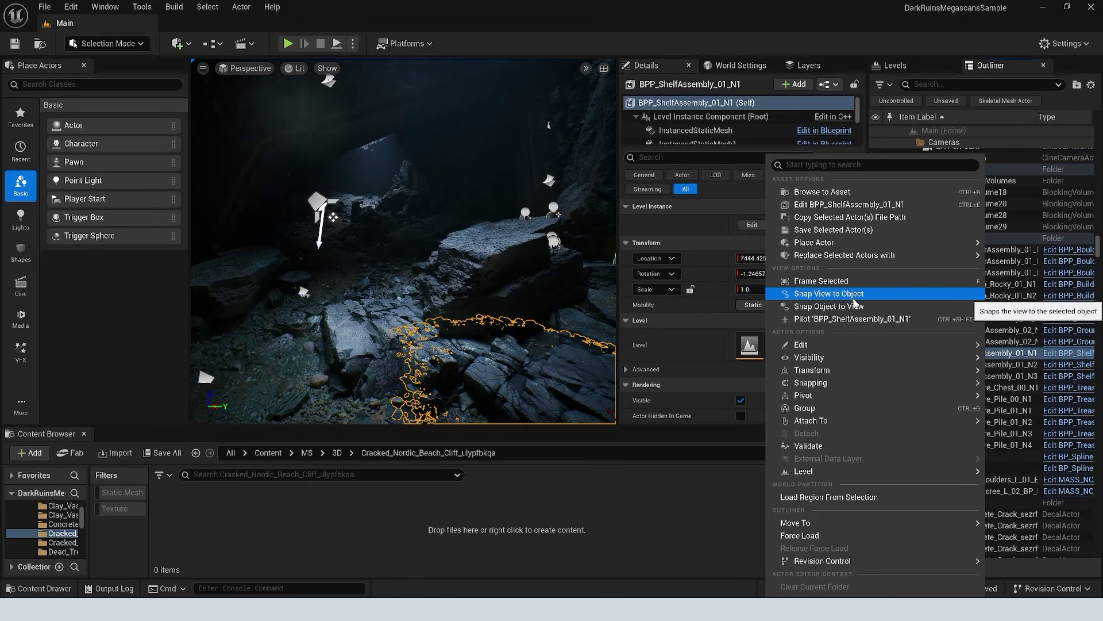
pyautogui.click(823, 191)
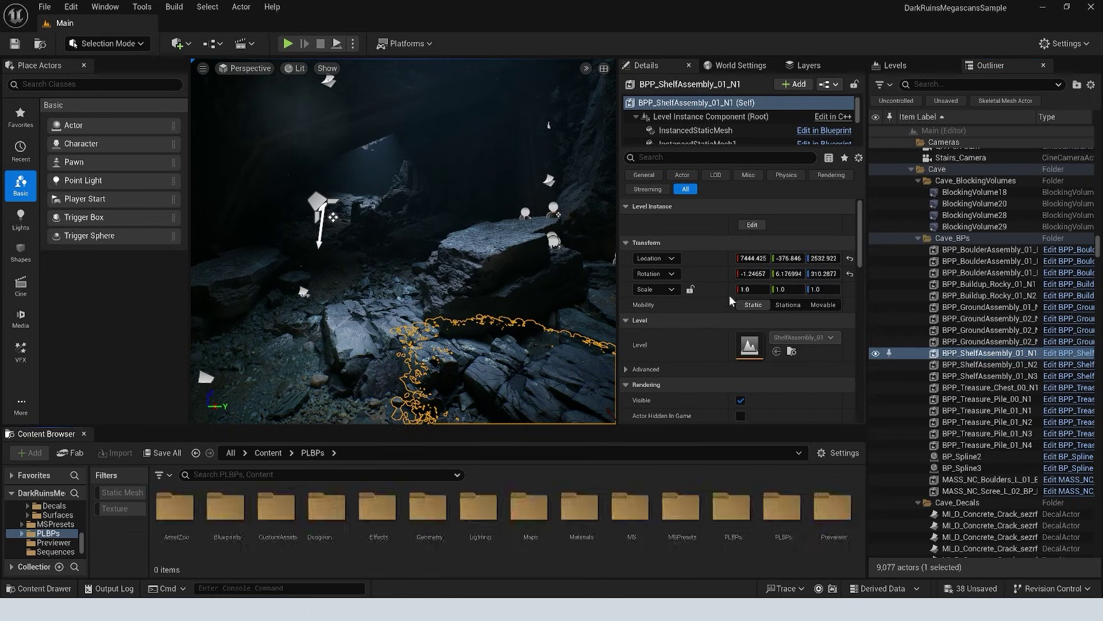
pyautogui.click(577, 521)
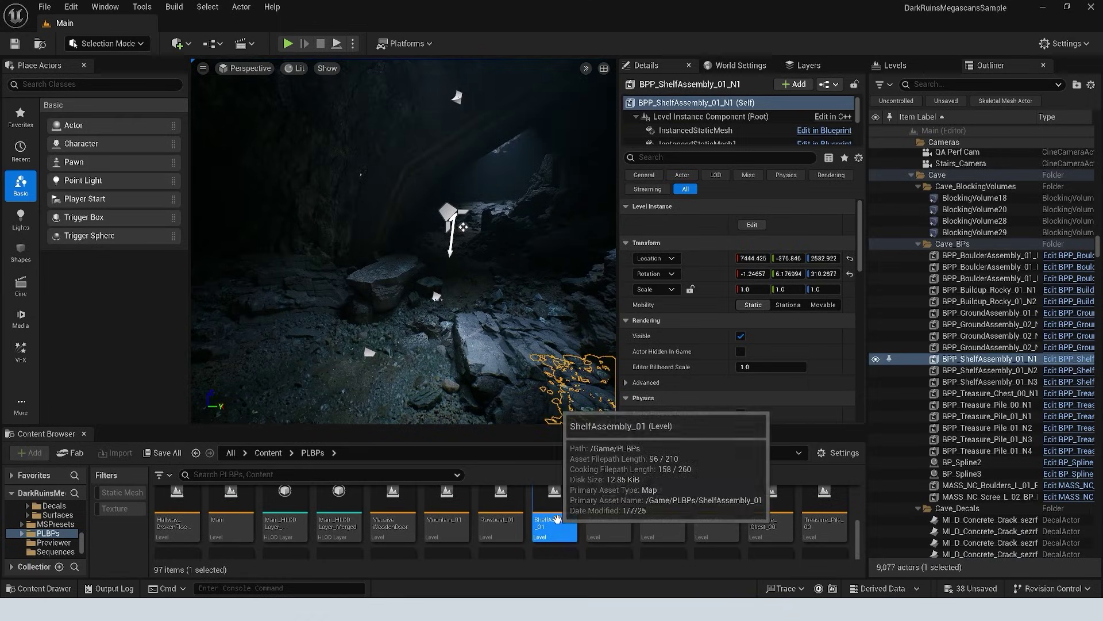
# Place a test Rowboat_01 in the cave, frame it, then delete it.
pyautogui.moveTo(500, 517); pyautogui.dragTo(381, 345)
pyautogui.press('f')
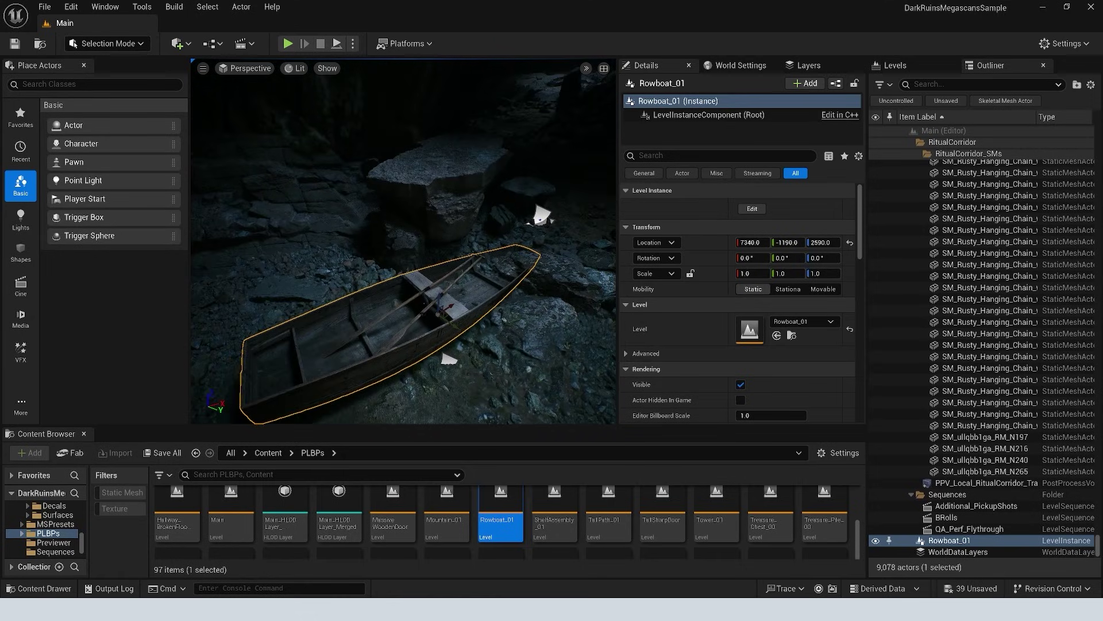
pyautogui.press('Delete')
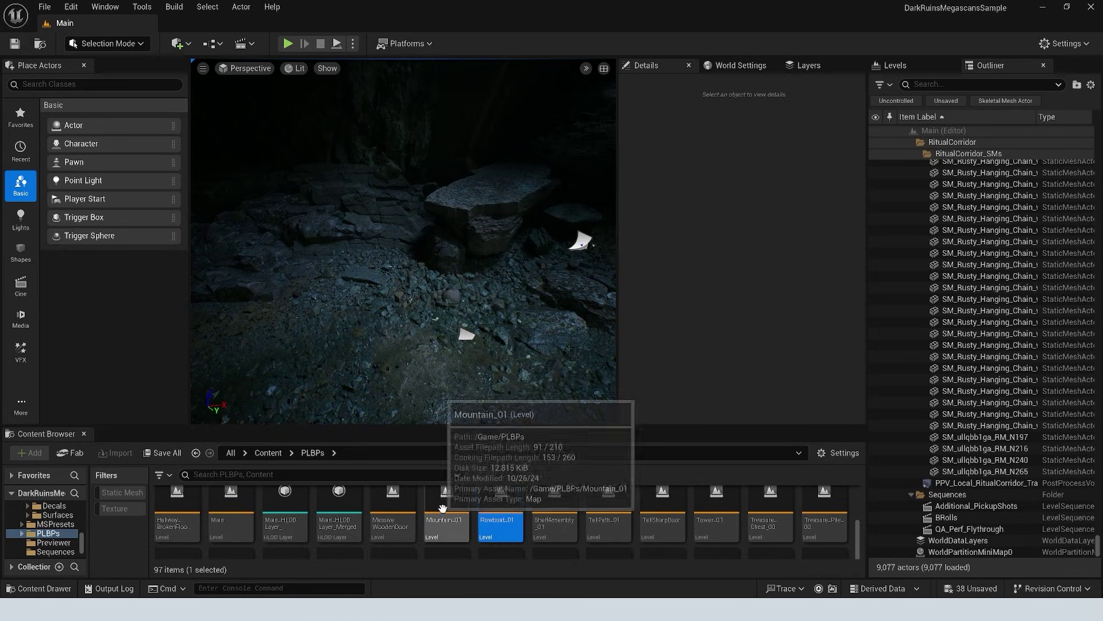
# Select the six packed levels from MassiveWoodenDoor through TallSharpDoor in PLBPs.
pyautogui.scroll(1, 442, 509)
pyautogui.rightClick(501, 534)
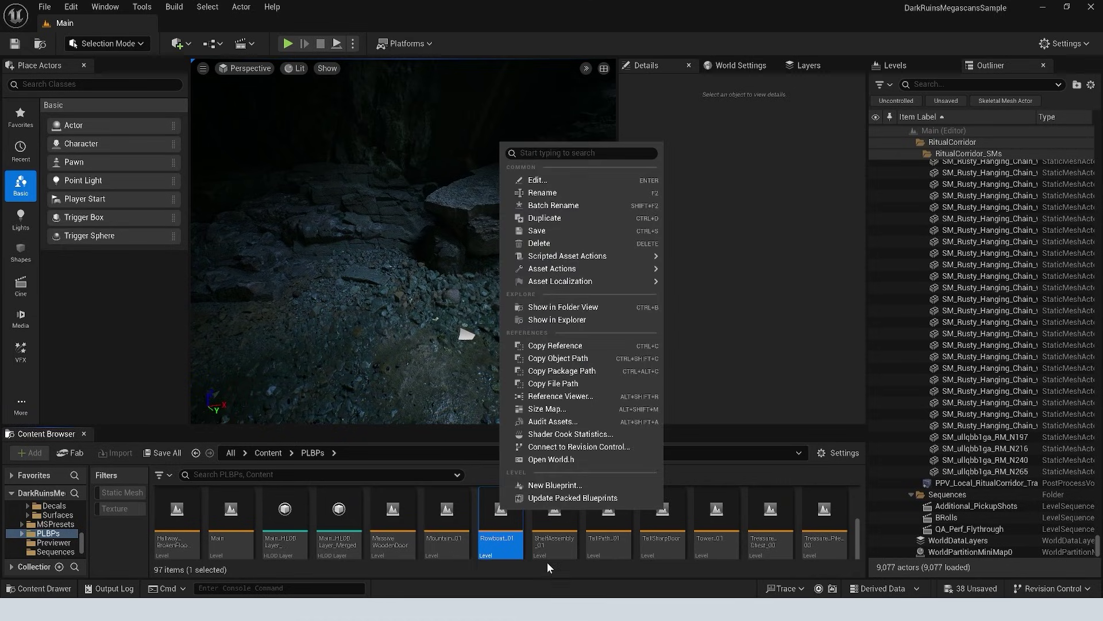
pyautogui.click(401, 514)
pyautogui.scroll(-1, 402, 512)
pyautogui.keyDown('shift'); pyautogui.click(661, 506); pyautogui.keyUp('shift')
# Migrate the six levels, accept the asset list, then close the destination folder chooser.
pyautogui.rightClick(459, 504)
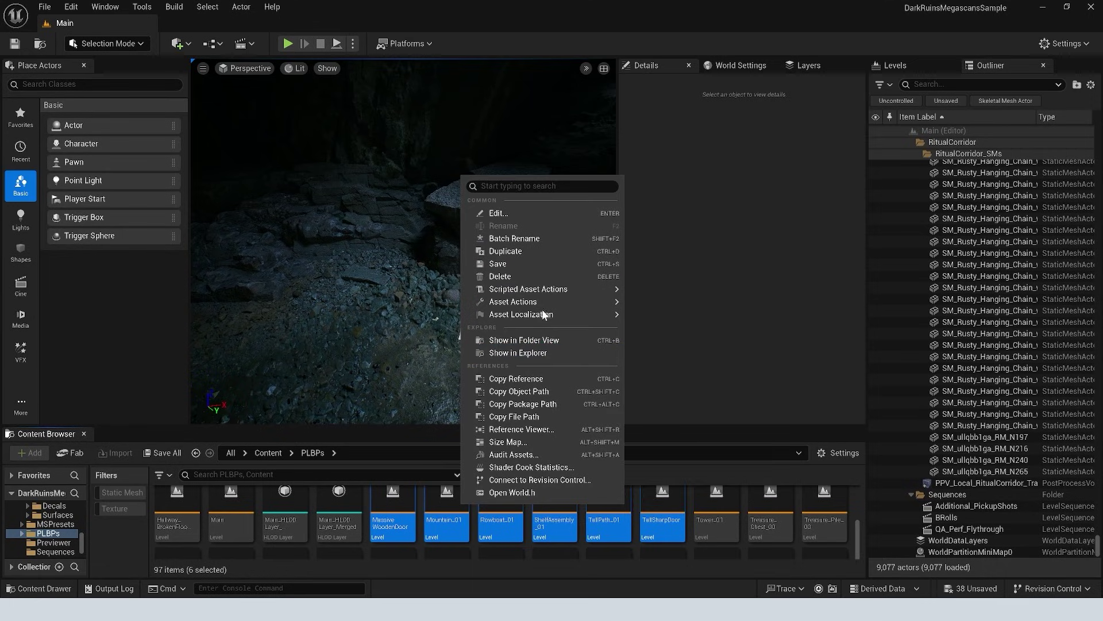
pyautogui.moveTo(549, 302)
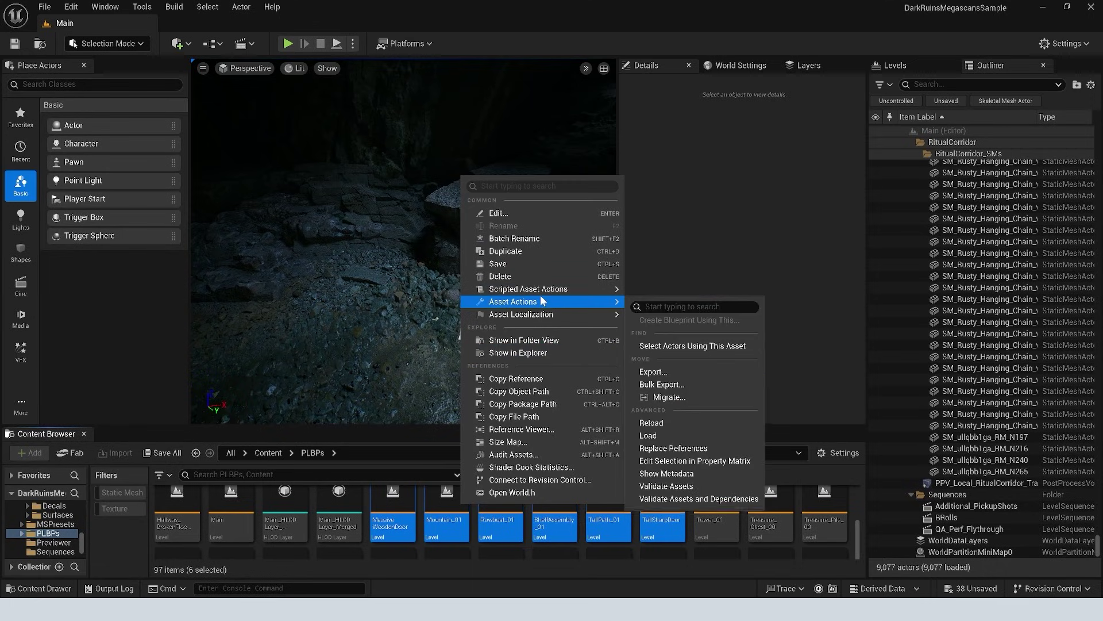
pyautogui.click(685, 396)
pyautogui.scroll(-10, 506, 282)
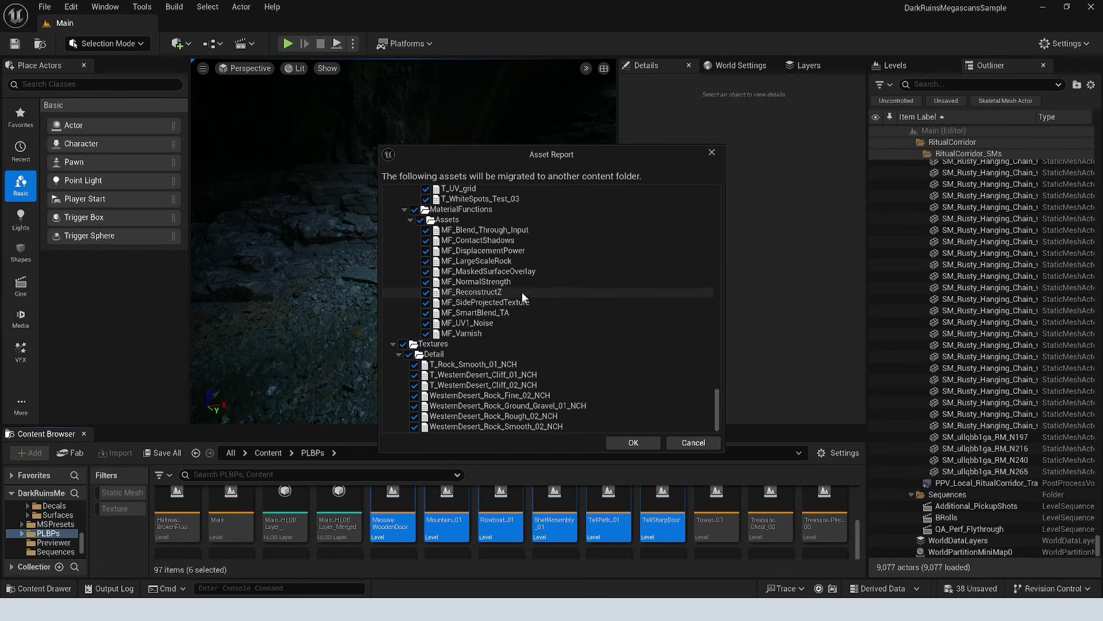
pyautogui.scroll(15, 523, 295)
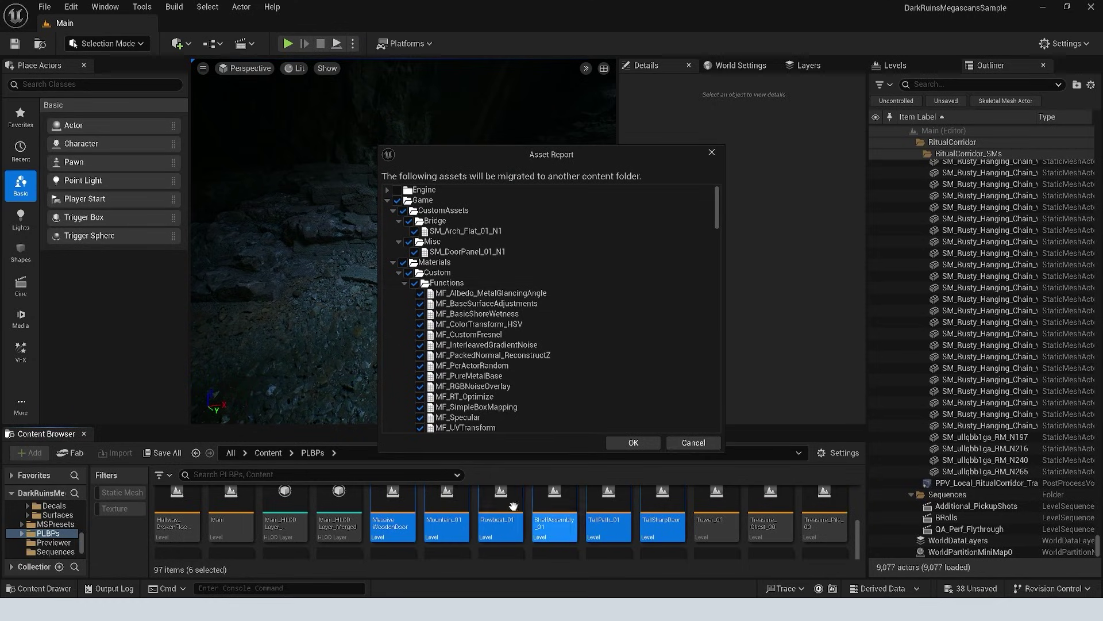
pyautogui.click(646, 443)
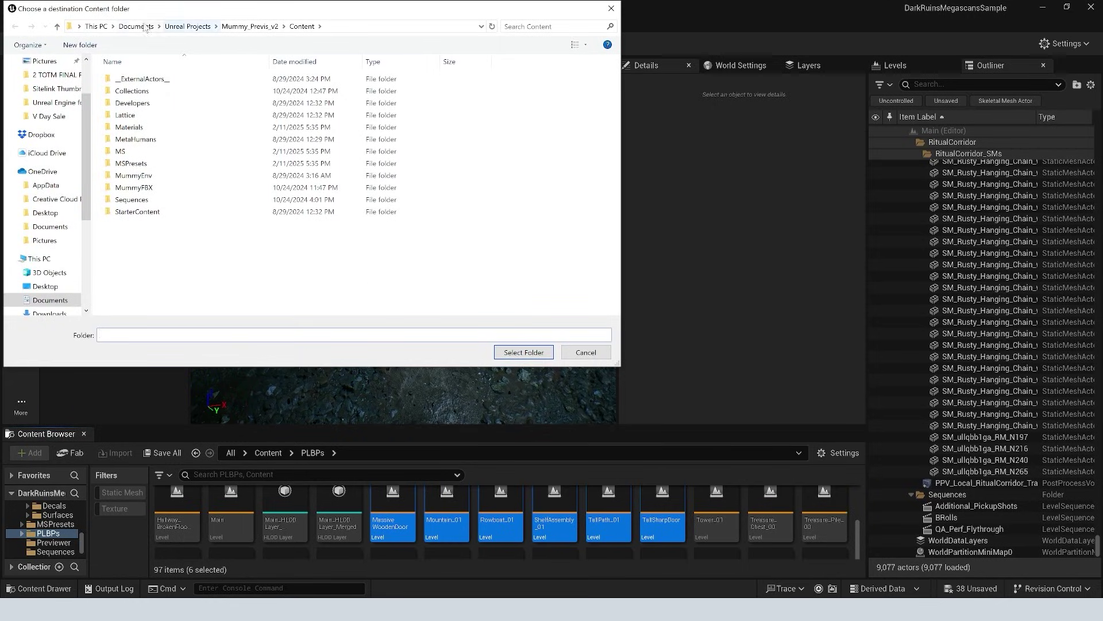
pyautogui.click(586, 352)
# Fly through the cave and select the shelf assembly and SM_FogCard_01_N2 fog card.
pyautogui.moveTo(586, 352); pyautogui.dragTo(549, 339, button='right')
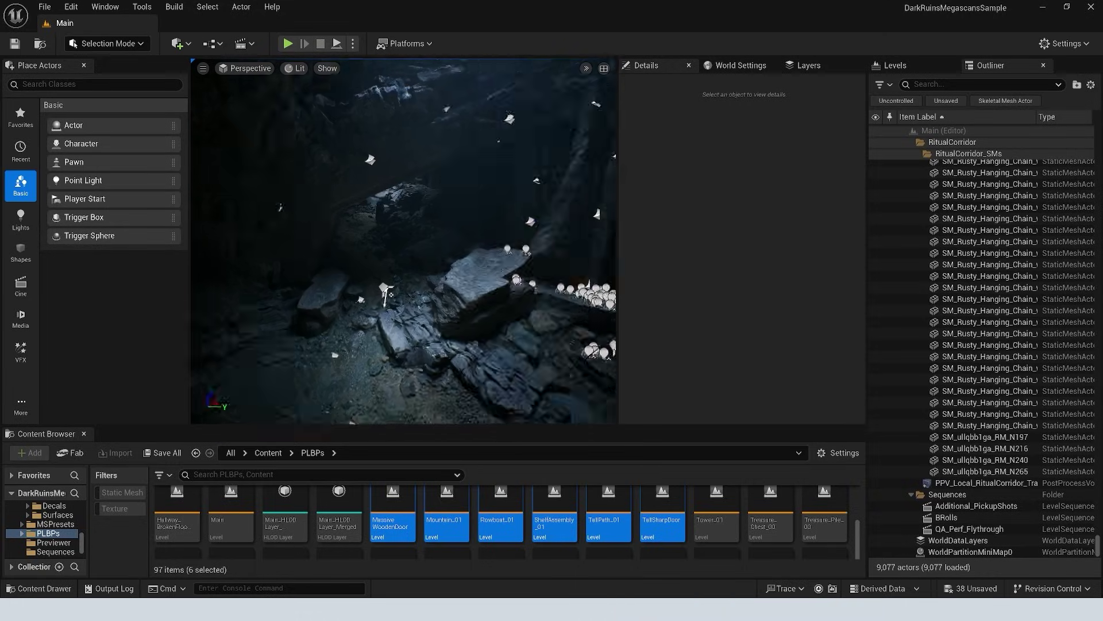
pyautogui.moveTo(297, 286); pyautogui.dragTo(354, 357, button='right')
pyautogui.click(355, 356)
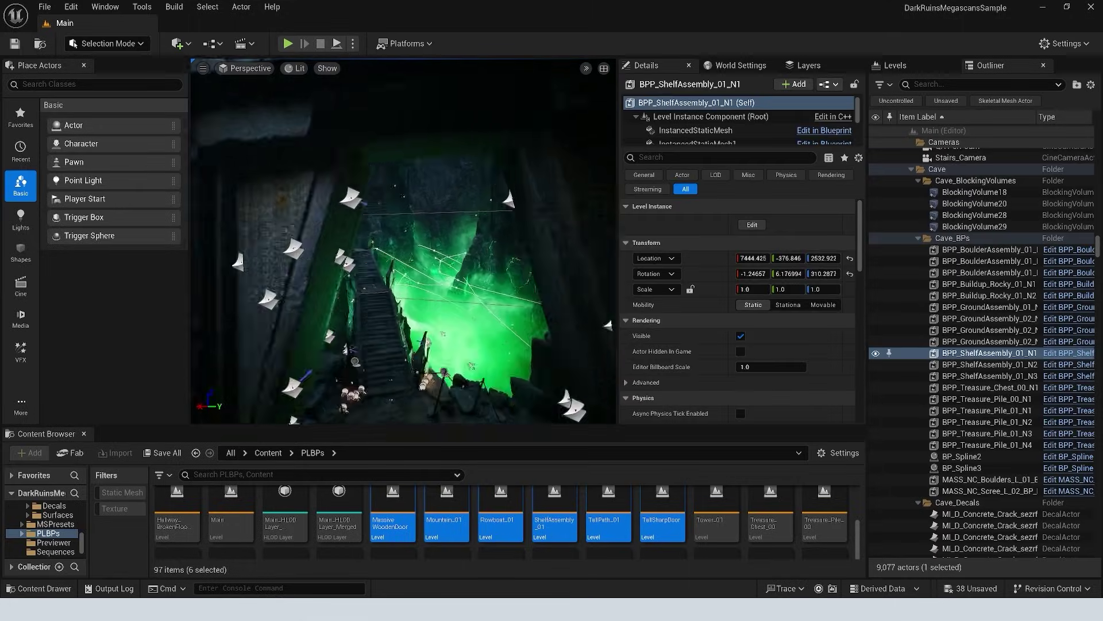
pyautogui.click(444, 270)
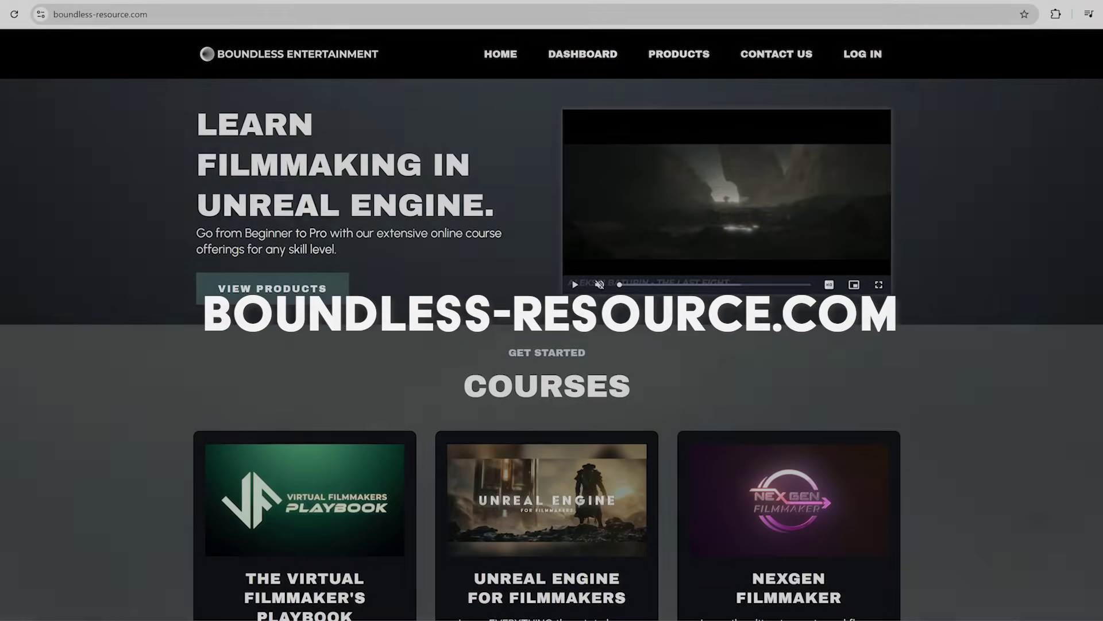
# Scroll the Boundless Resource Courses section down to the Unreal Engine Free Beginner Course.
pyautogui.scroll(-10, 552, 310)
pyautogui.scroll(-3, 552, 311)
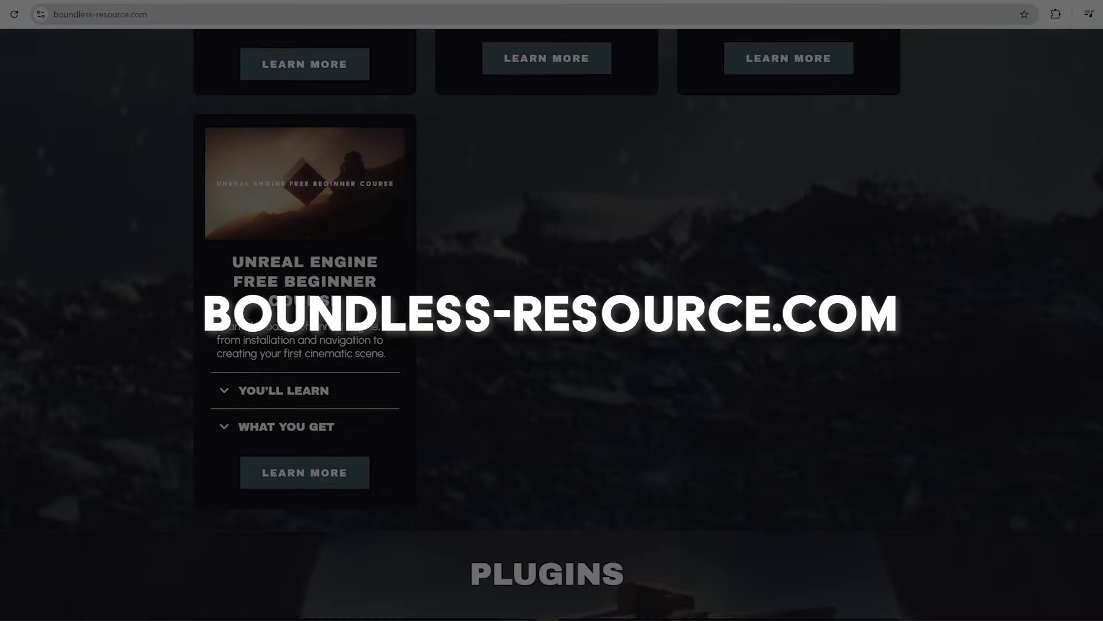